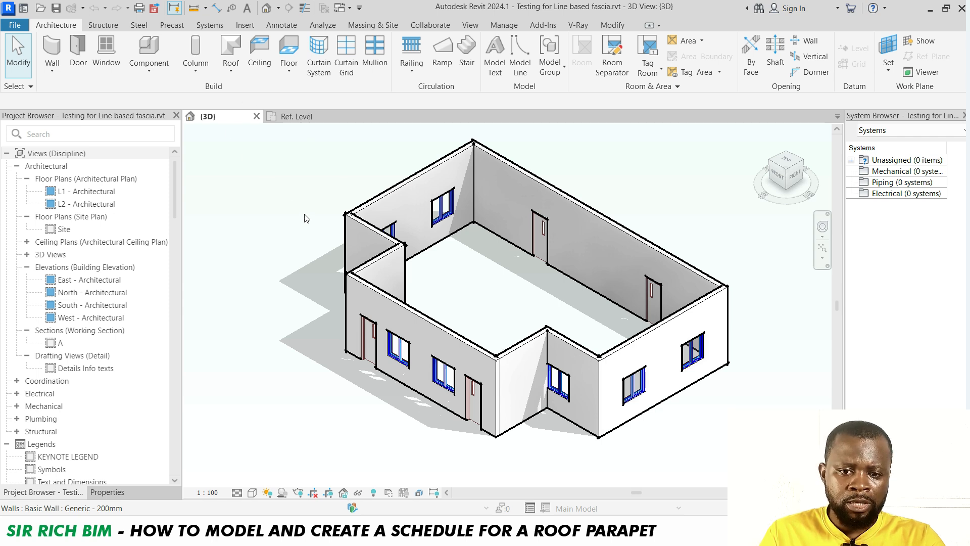
Load the Concrete Fascia Profile family from its family editor into the project
left_click(319, 118)
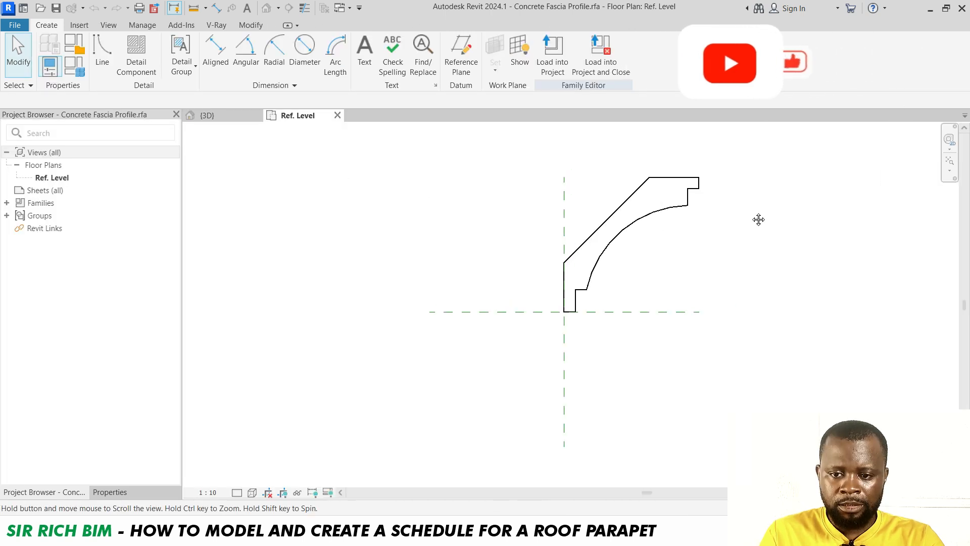
scroll(685, 233, "up", 4)
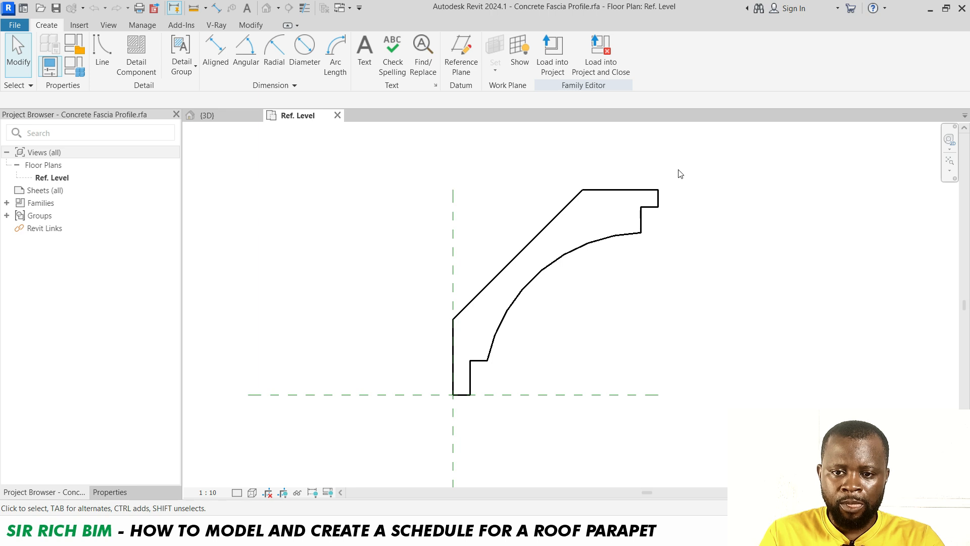
left_click(556, 51)
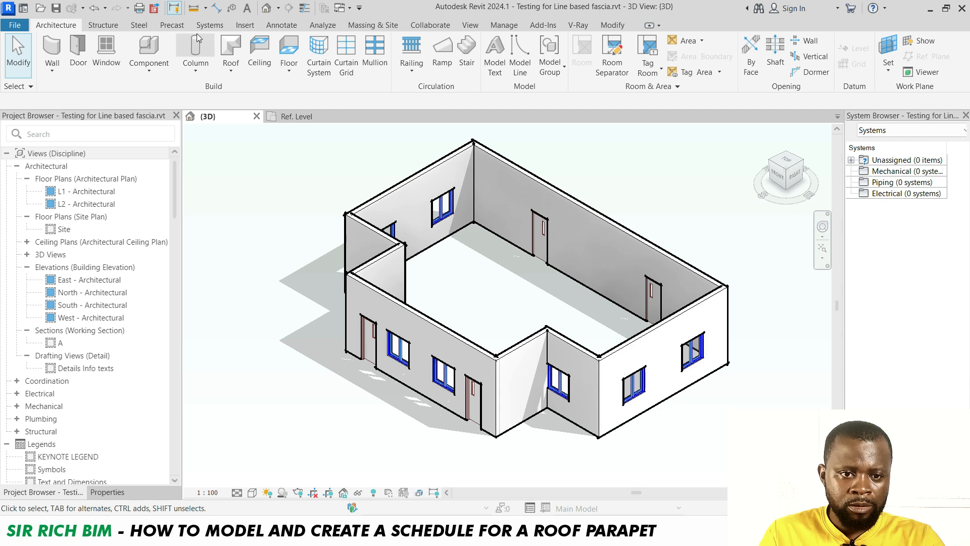
Place a horizontal wall sweep along the top edge of the front wall, then leave the command
left_click(55, 72)
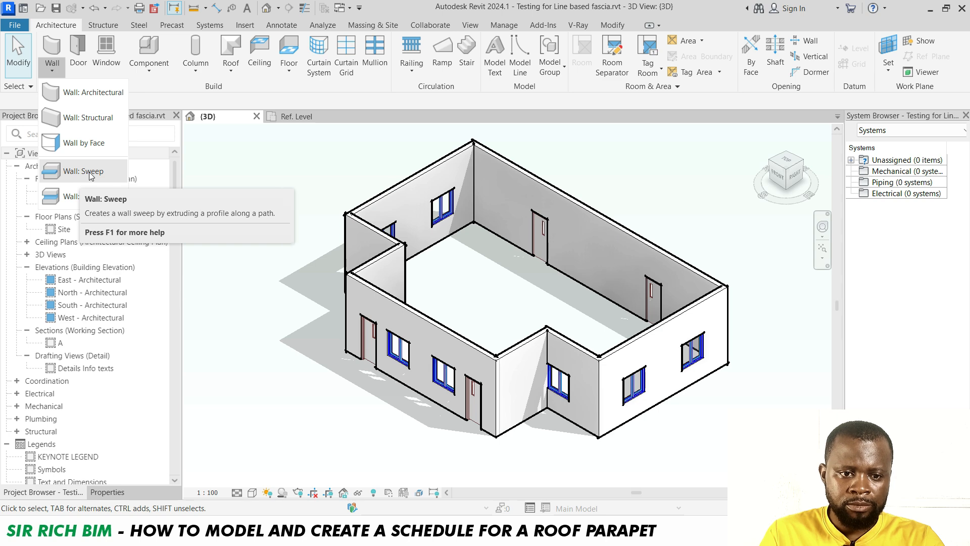
left_click(89, 172)
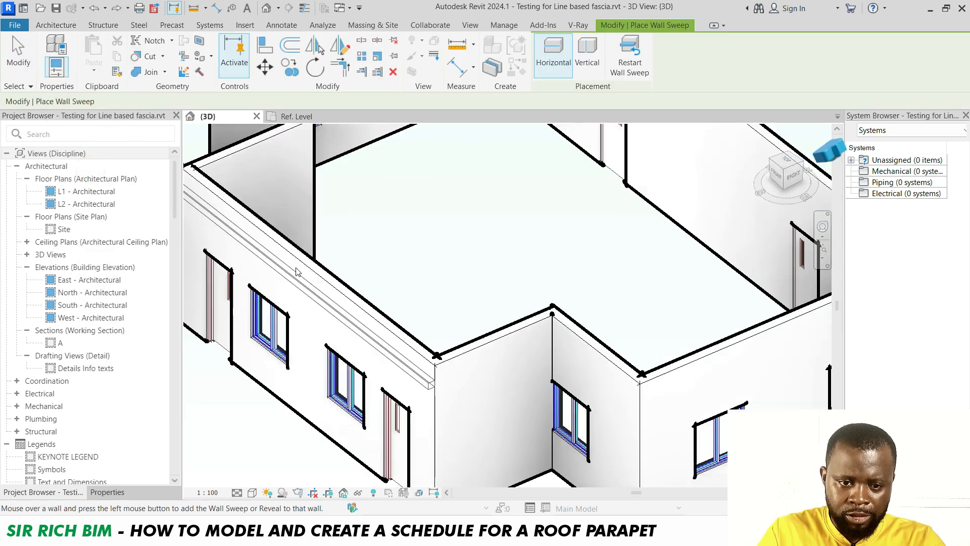
left_click(298, 269)
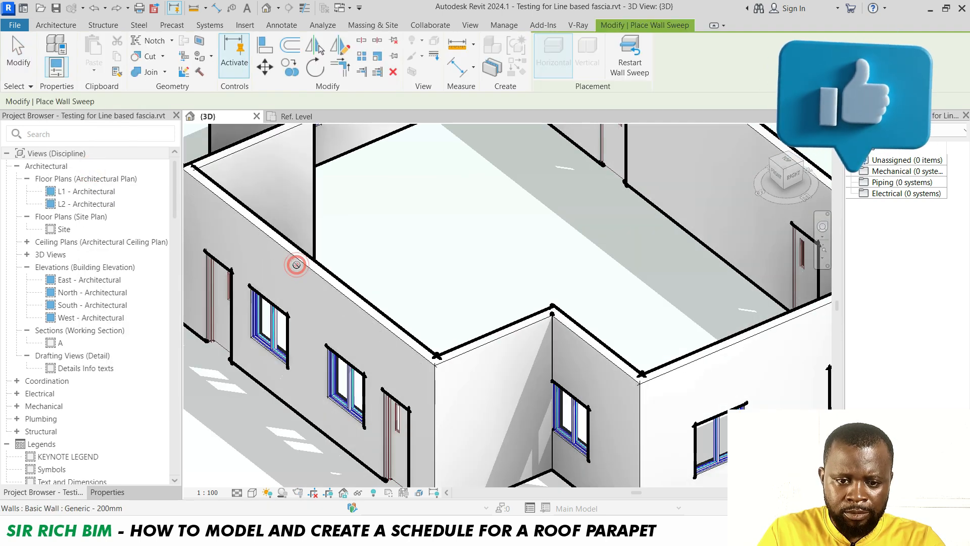
left_click(632, 71)
scroll(477, 400, "down", 3)
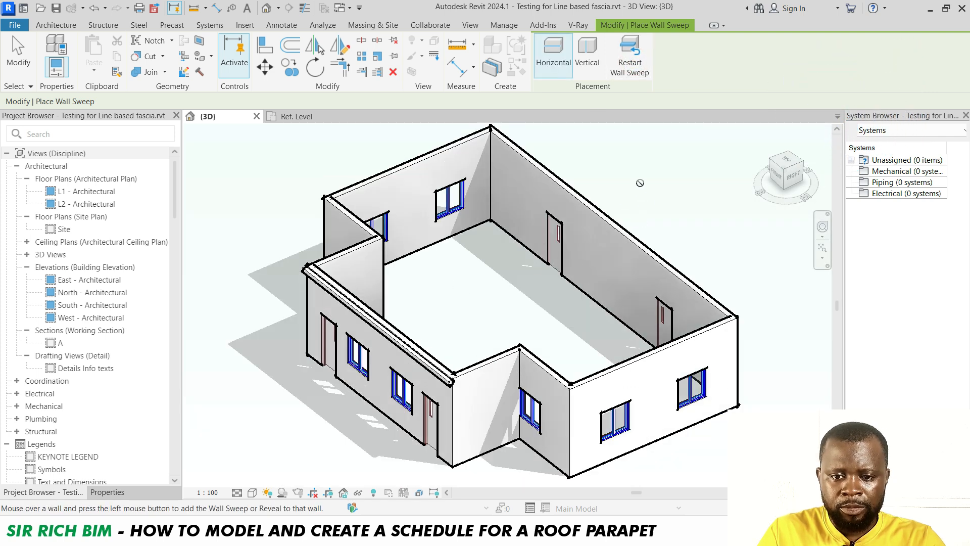
right_click(640, 184)
left_click(667, 192)
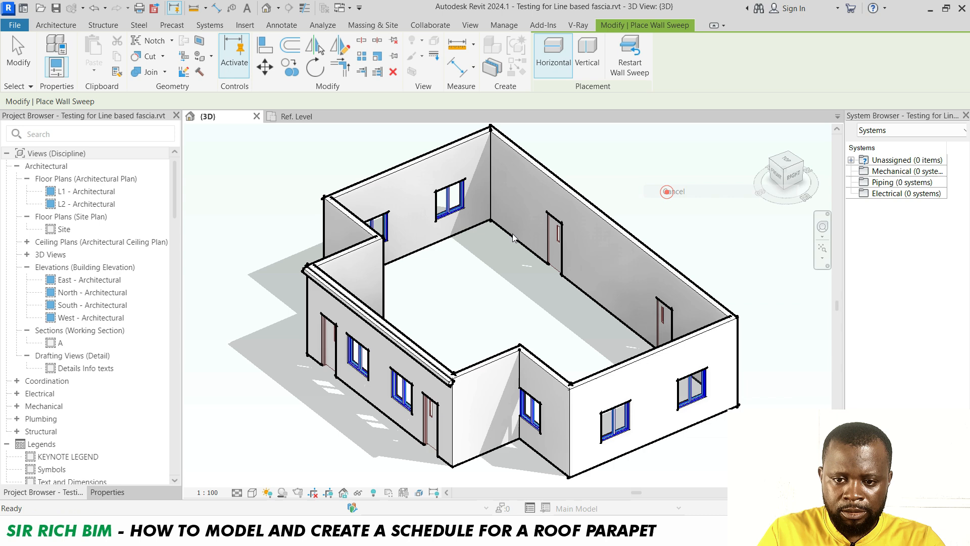
Duplicate the selected wall sweep's type and name the new type Conc. Fascia
left_click(334, 295)
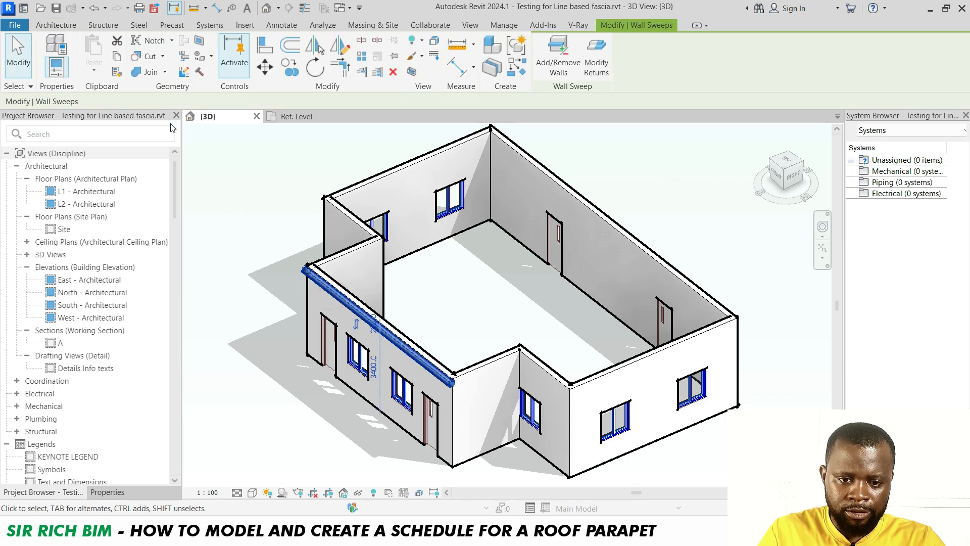
left_click(107, 492)
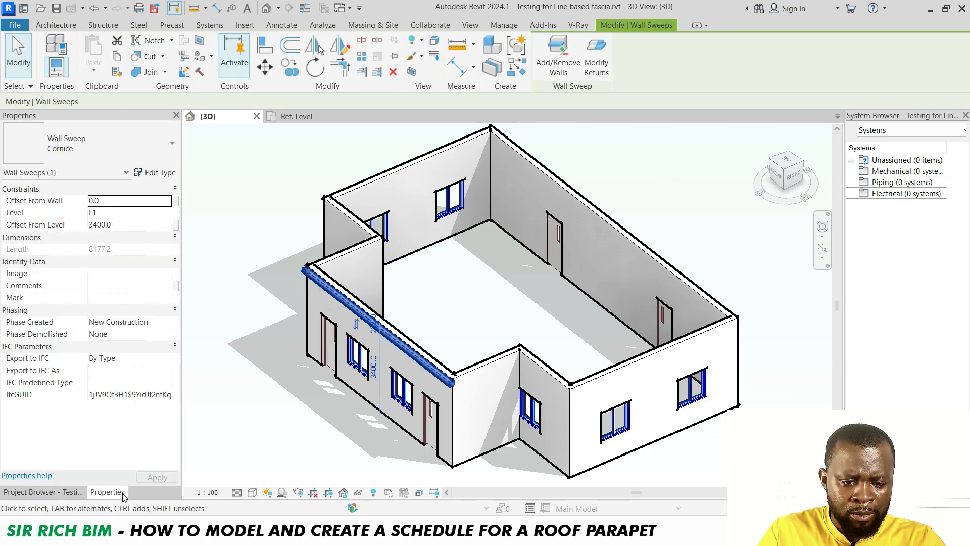
left_click(159, 175)
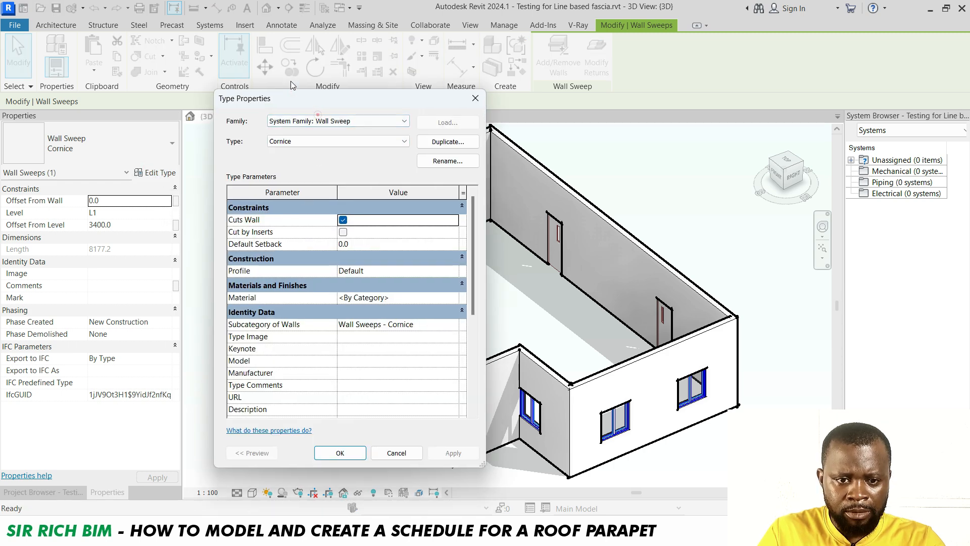
left_click_drag(283, 111, 218, 60)
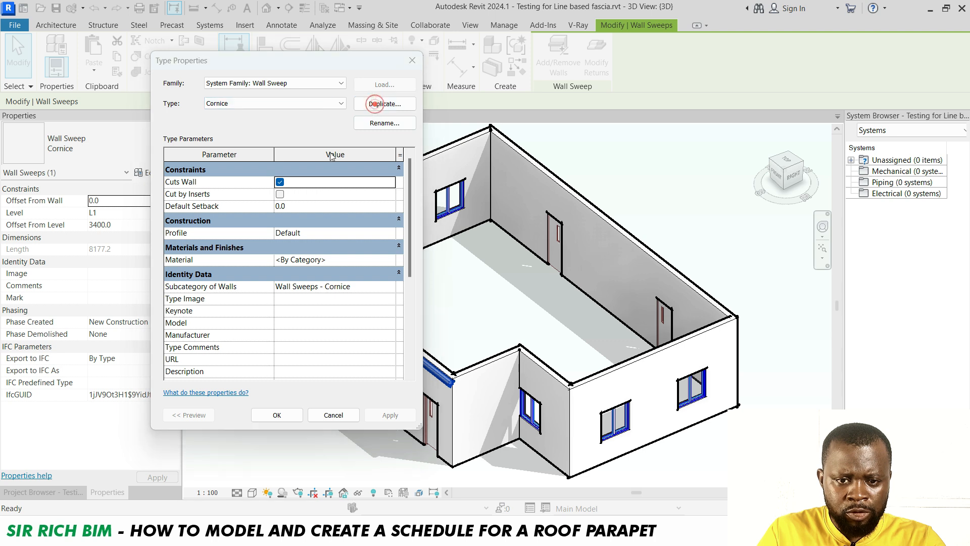
left_click(382, 104)
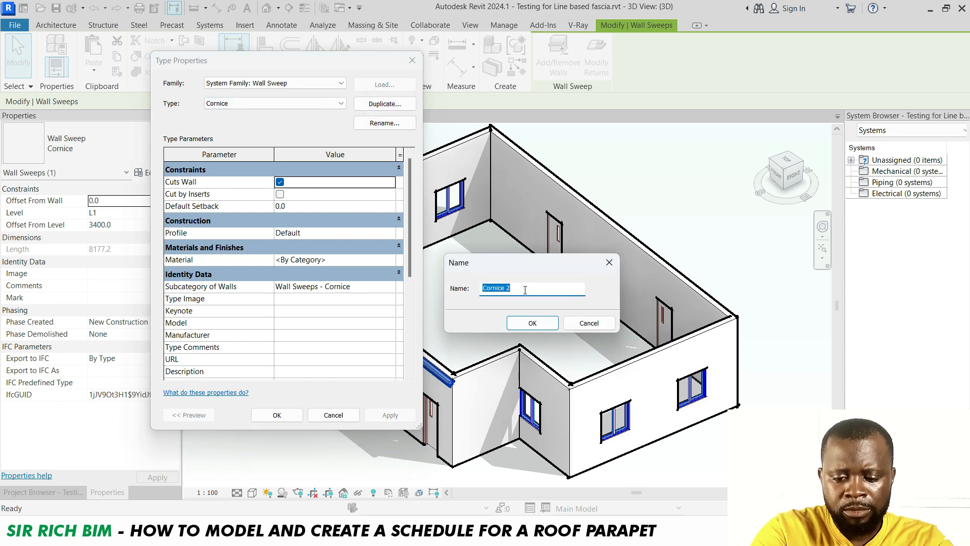
type("Fas")
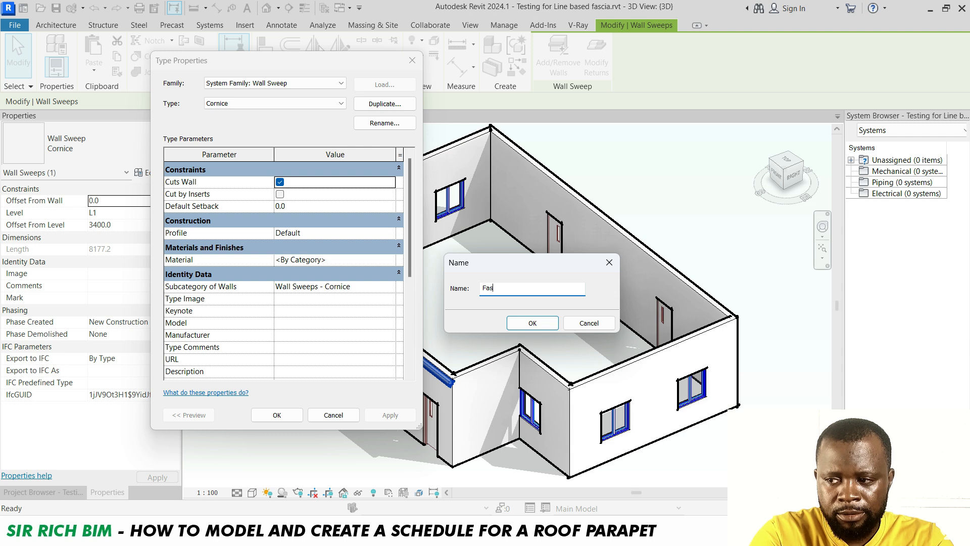
type("cia")
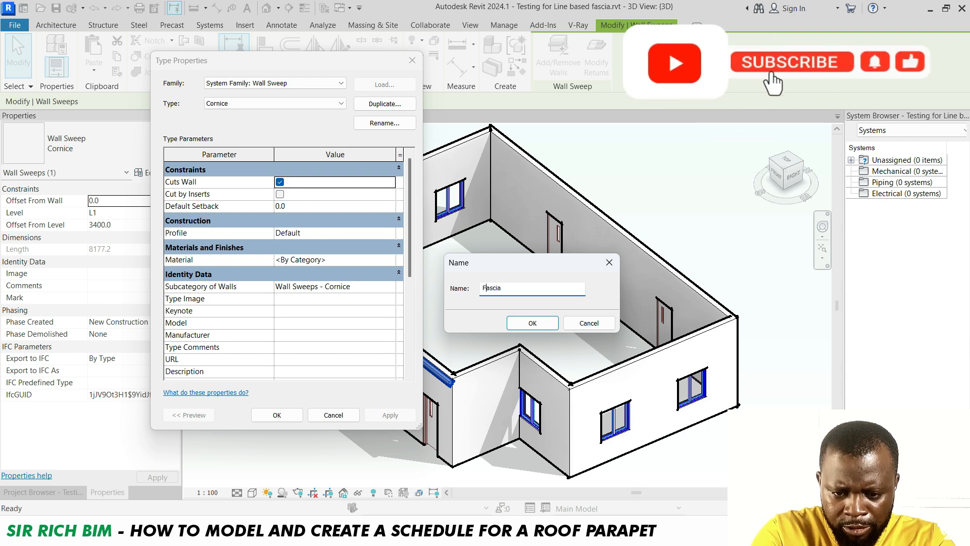
type("Conc")
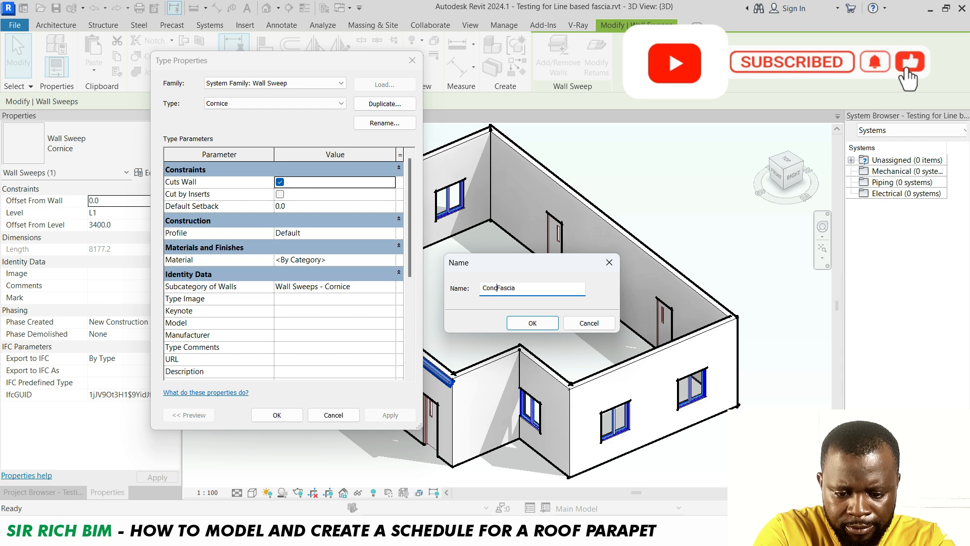
type(".")
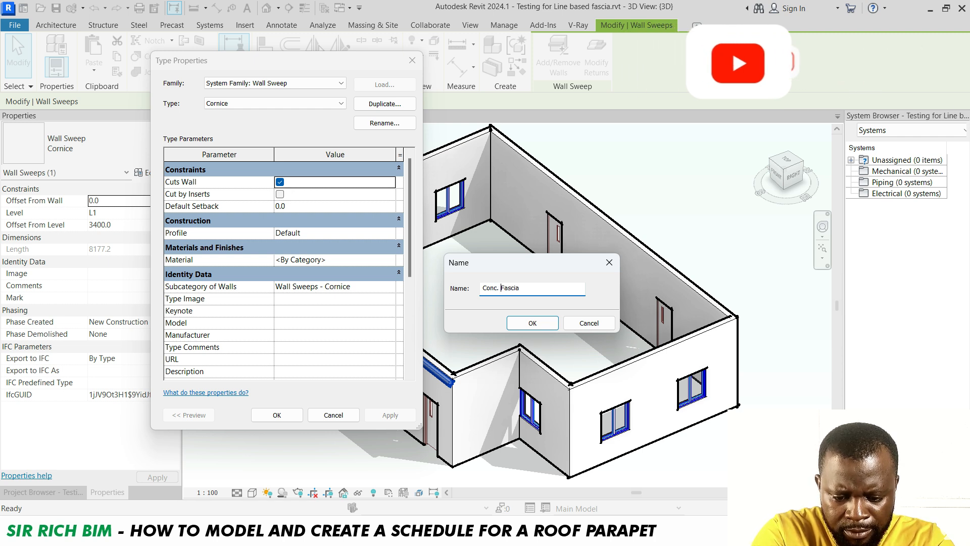
left_click(532, 323)
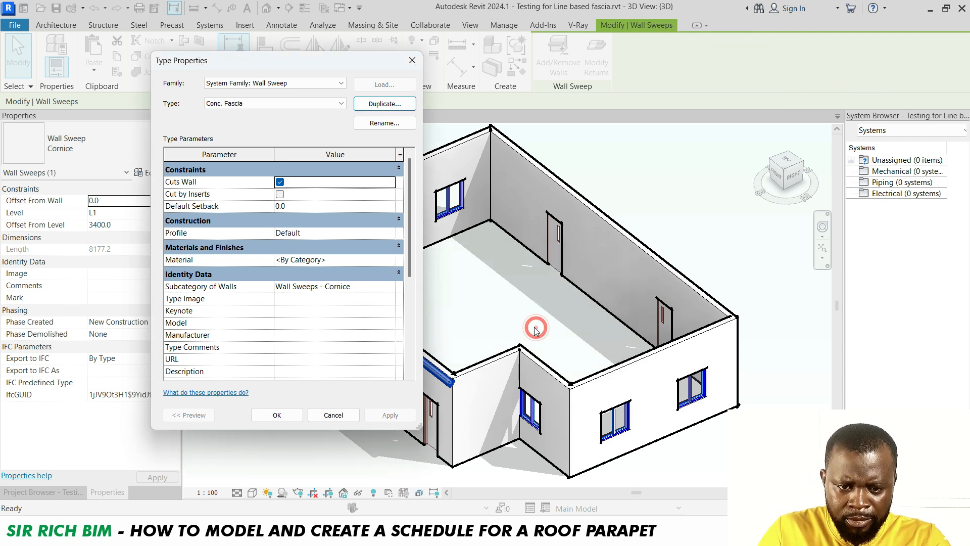
Set the type's material to Concrete, Cast In Situ from the material browser
left_click(393, 262)
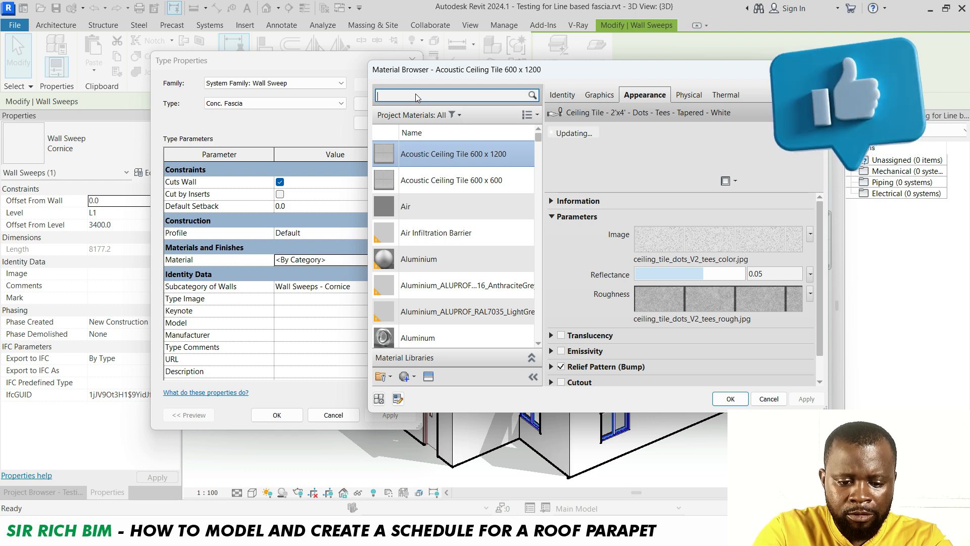
type("con")
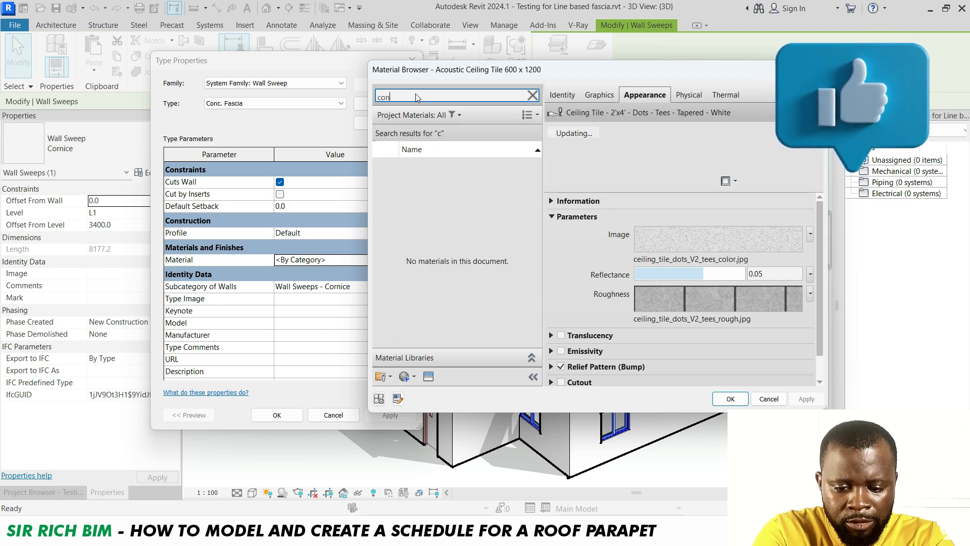
type("crete")
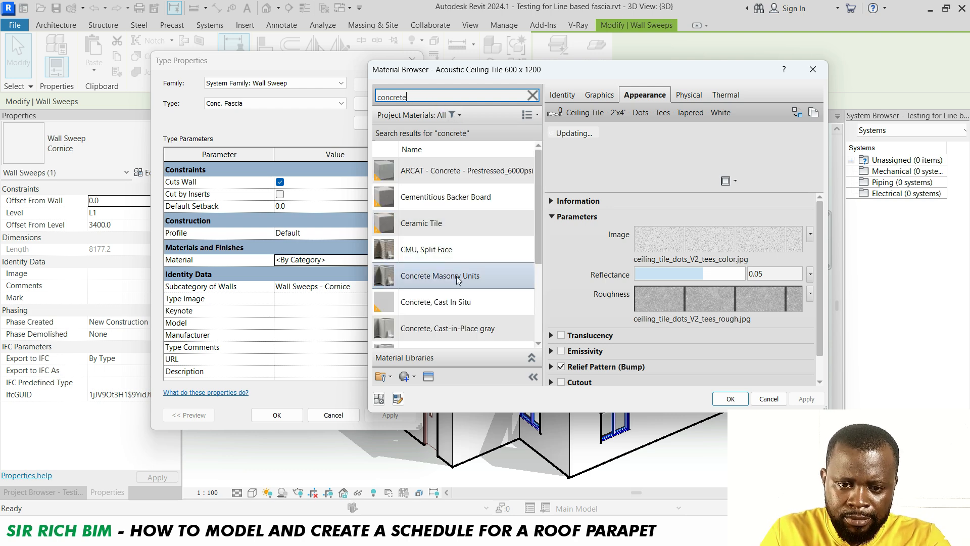
left_click(461, 303)
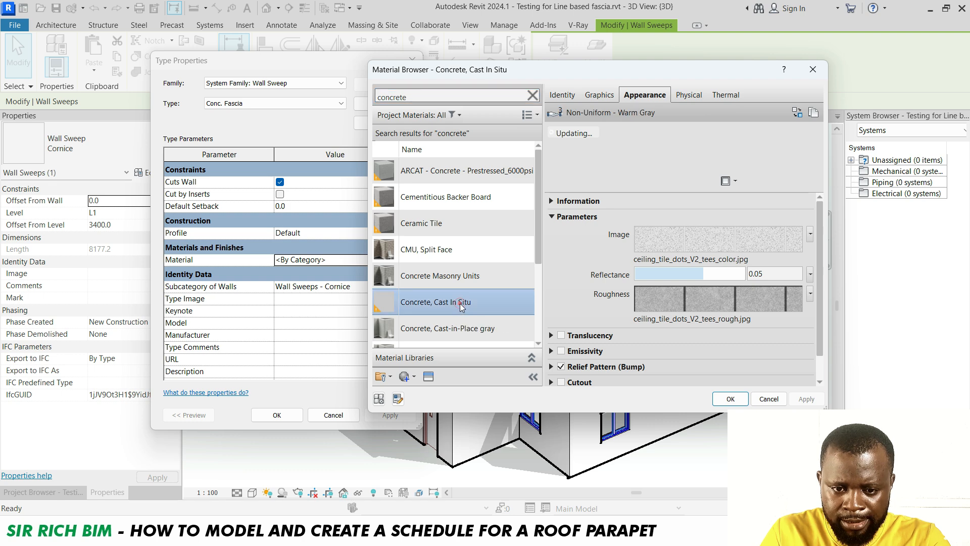
left_click(730, 401)
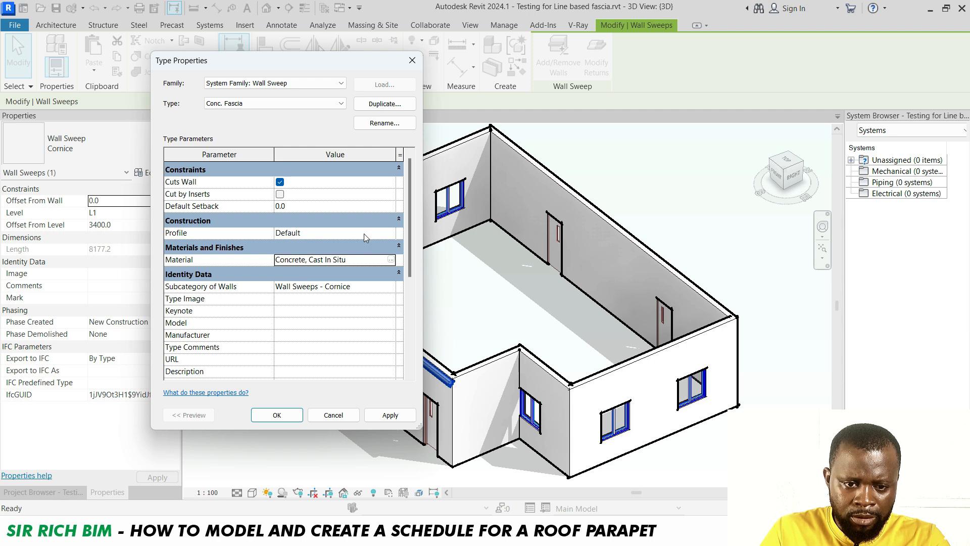
Set the sweep type's profile to Concrete Fascia Profile and apply the type changes
left_click(390, 236)
left_click(390, 233)
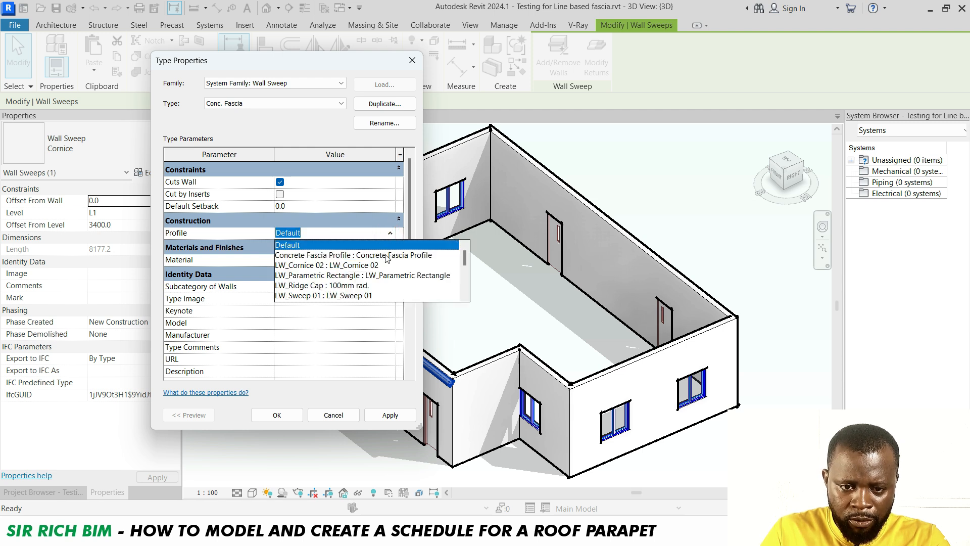
left_click(388, 256)
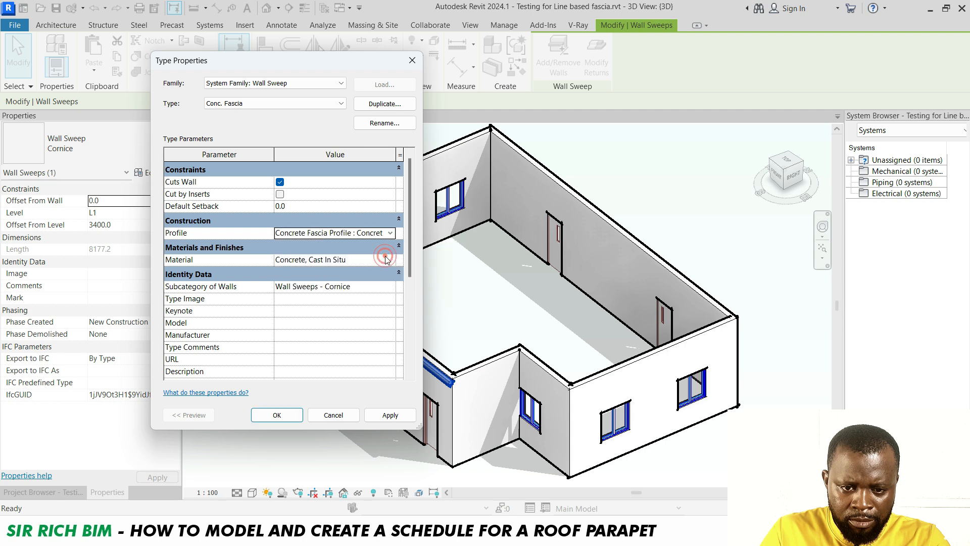
left_click(384, 416)
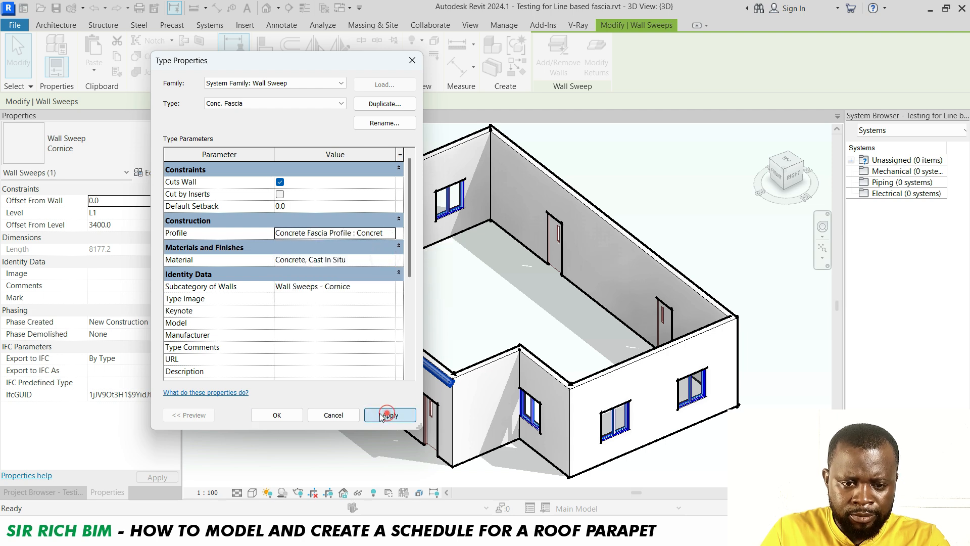
left_click(283, 416)
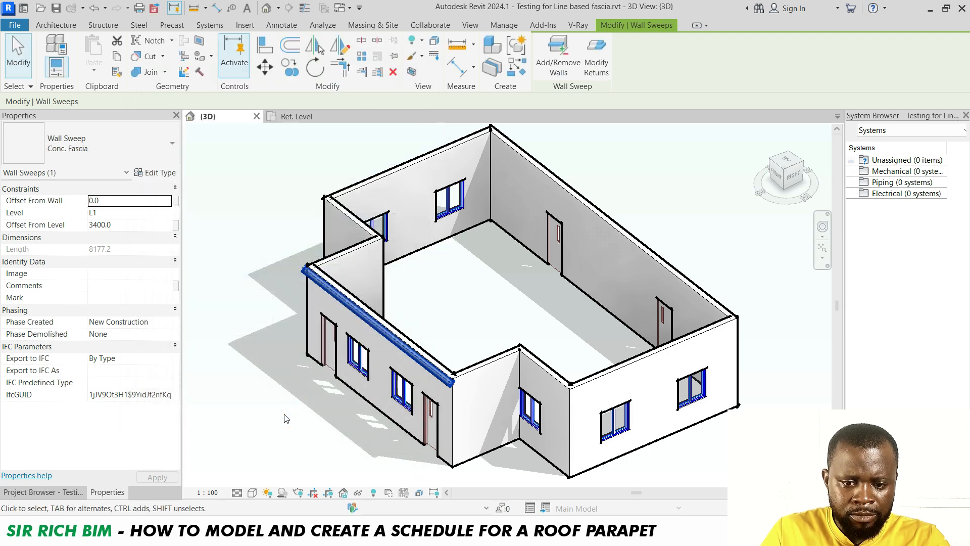
Extend the fascia sweep onto three adjacent walls using Add/Remove Walls
left_click(787, 177)
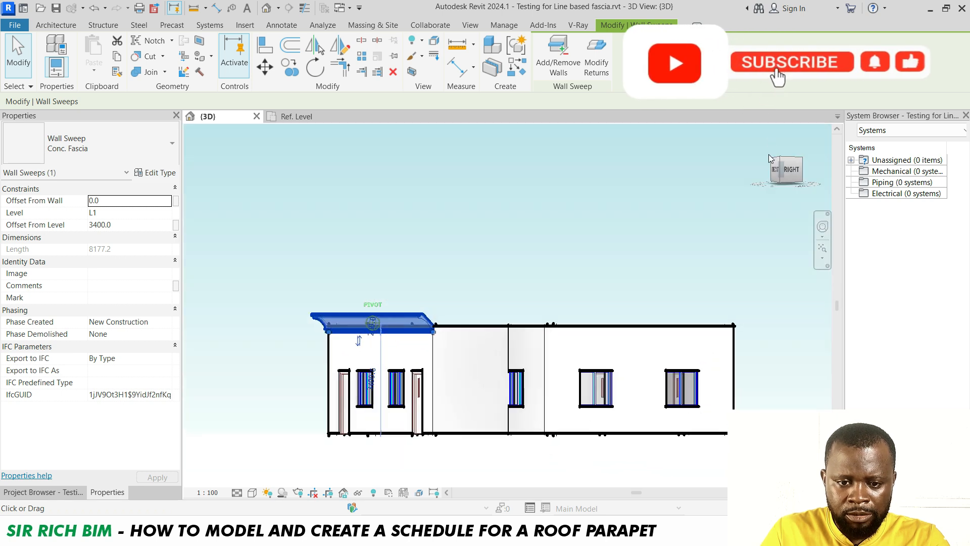
left_click_drag(771, 158, 781, 191)
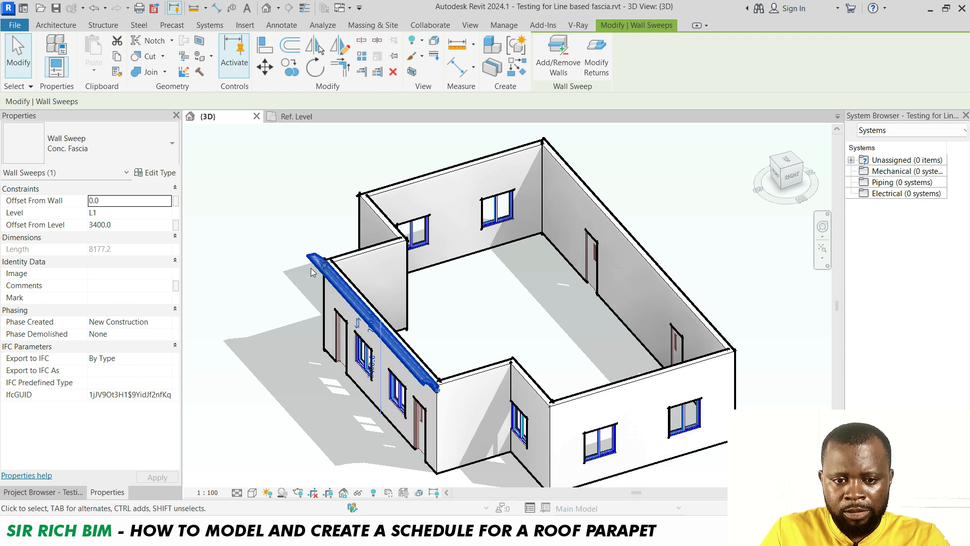
scroll(309, 256, "up", 1)
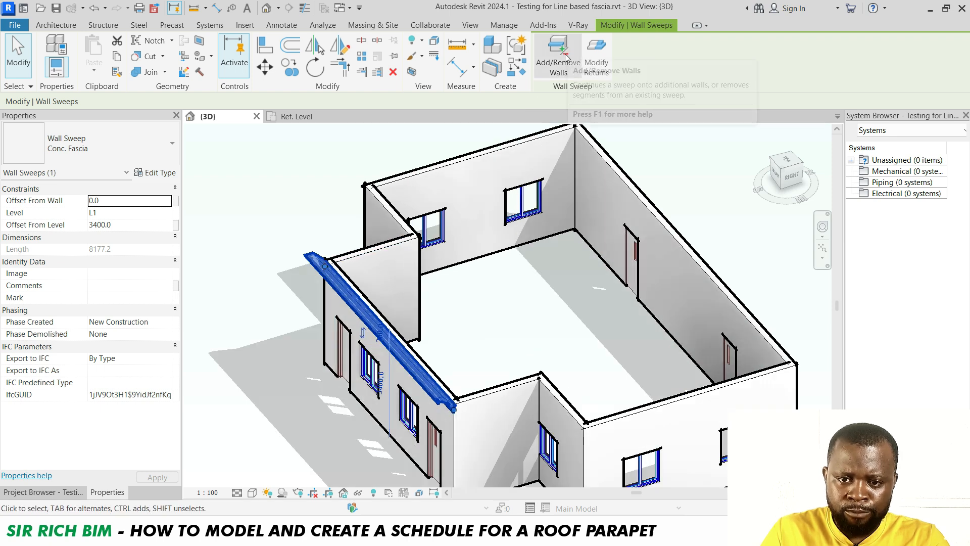
left_click(558, 56)
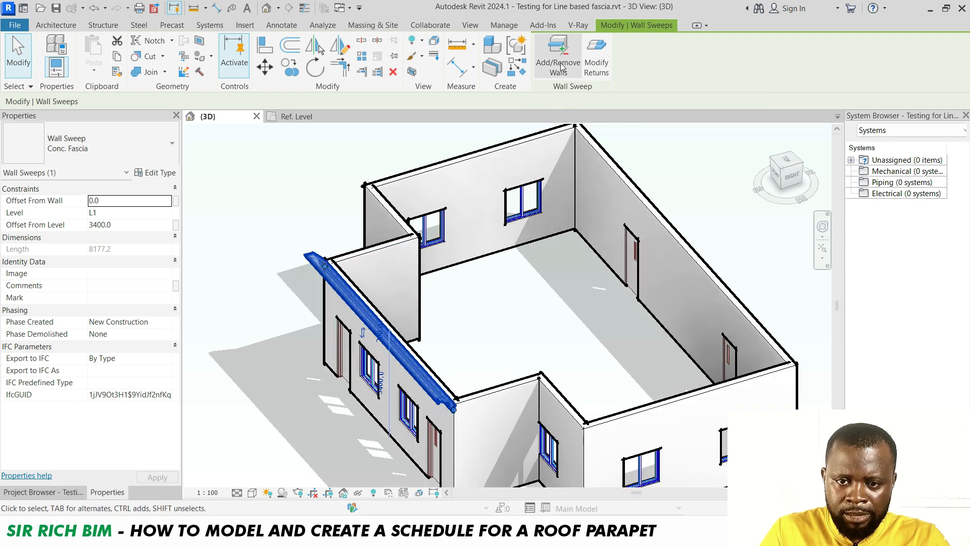
left_click(513, 393)
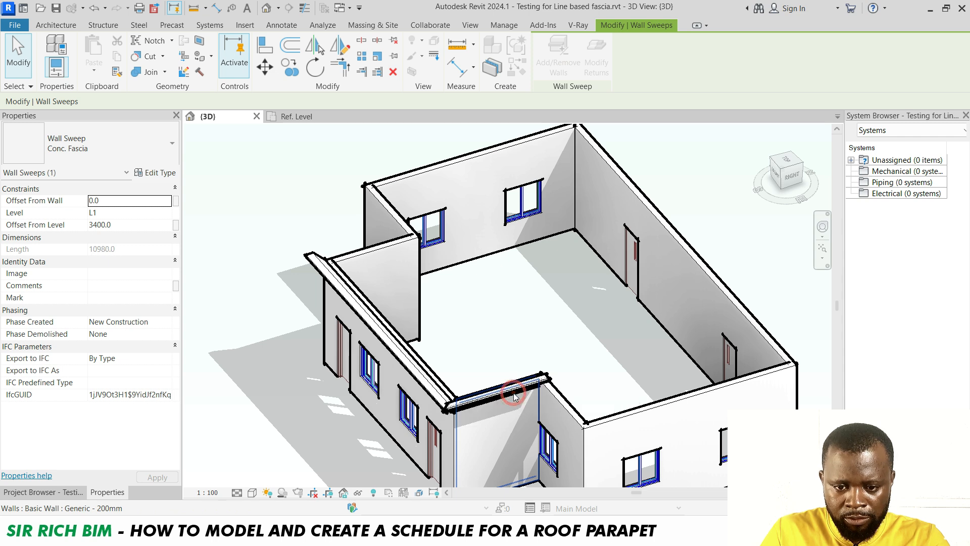
left_click(562, 413)
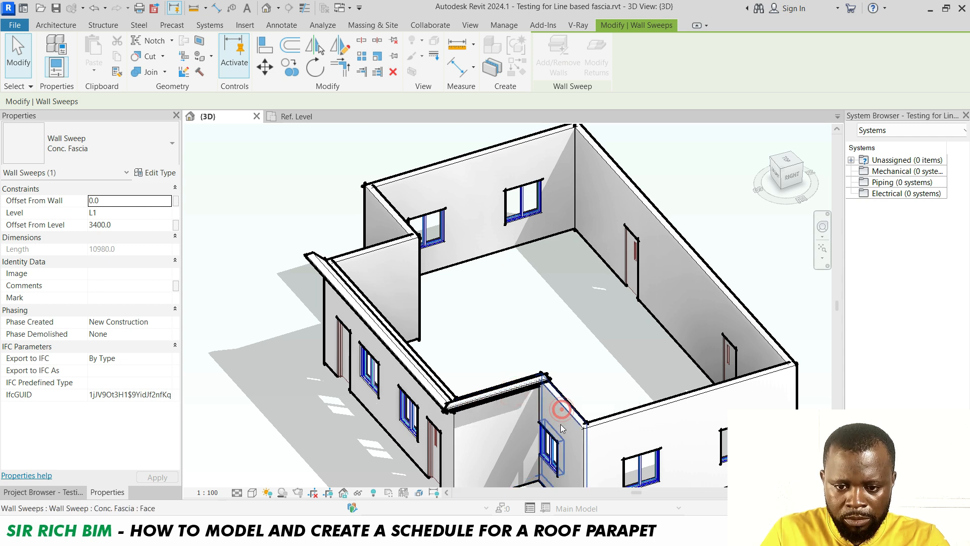
left_click(630, 422)
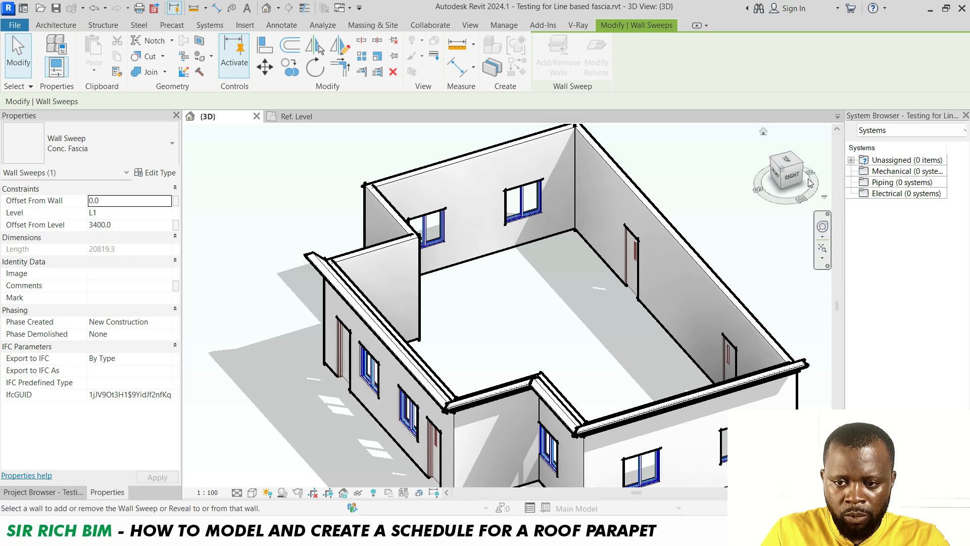
mouse_move(813, 187)
left_mouse_down()
mouse_move(798, 210)
mouse_move(714, 265)
mouse_move(808, 187)
left_mouse_up()
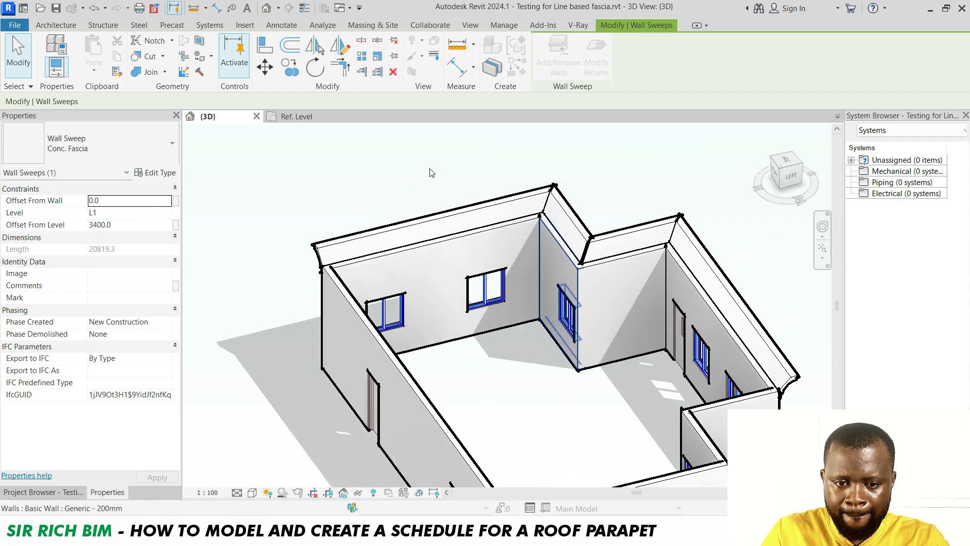
Add the fascia sweep to two more walls along the building's front with Add/Remove Walls
scroll(429, 173, "down", 2)
scroll(455, 403, "up", 3)
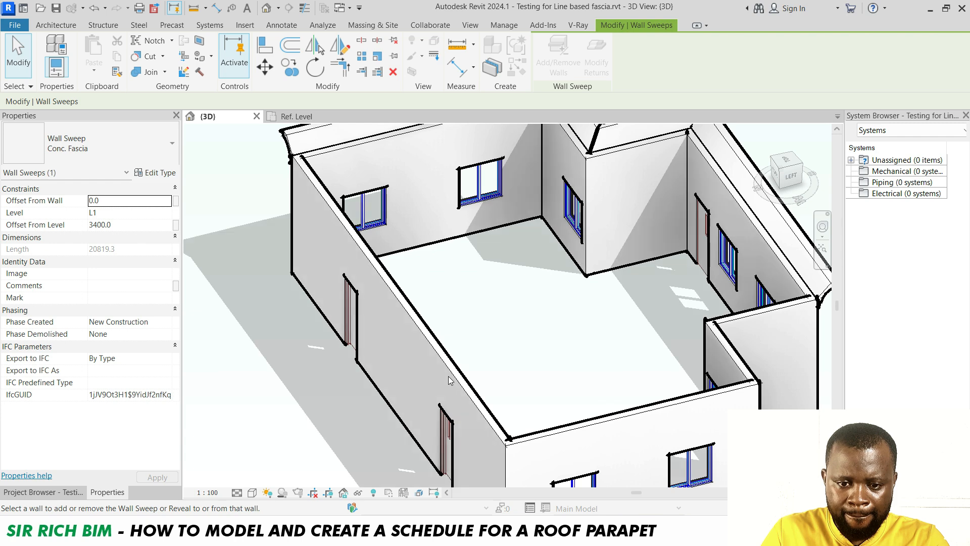
left_click(448, 374)
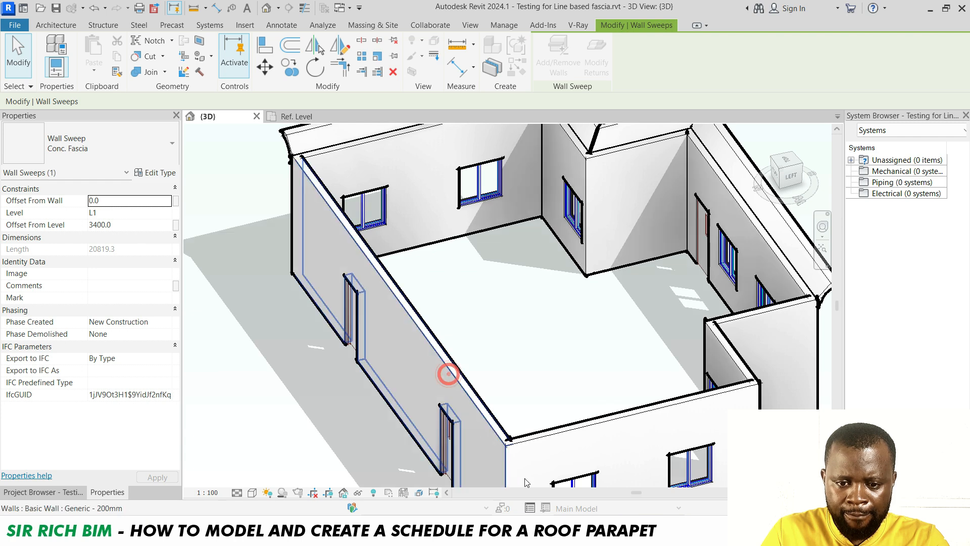
left_click(549, 445)
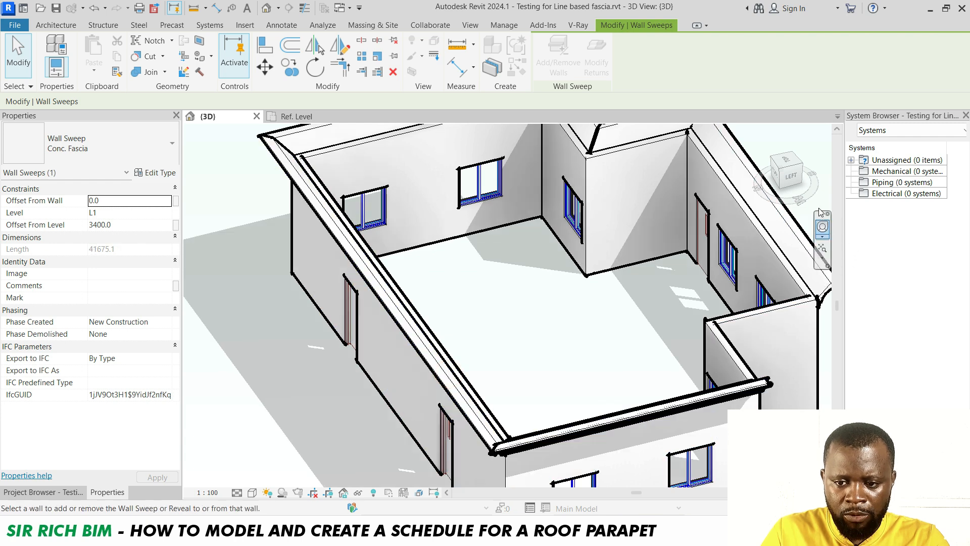
Add the fascia sweep to the remaining walls at the building's inner corner and finish Add/Remove Walls
left_click_drag(819, 195, 544, 367)
left_click(517, 375)
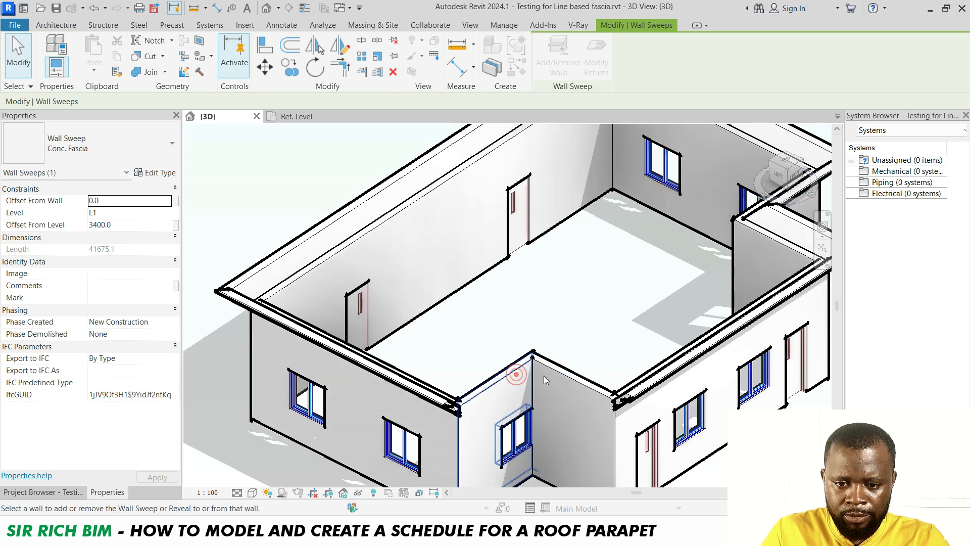
left_click(555, 375)
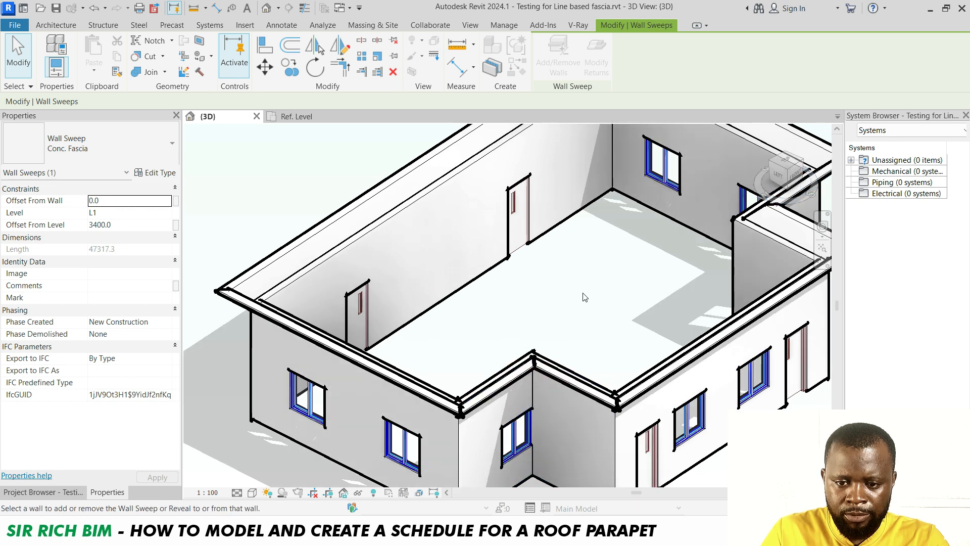
right_click(257, 178)
left_click(265, 186)
Orbit and zoom around the 3D view to inspect the fascia running around the whole building
scroll(395, 303, "down", 5)
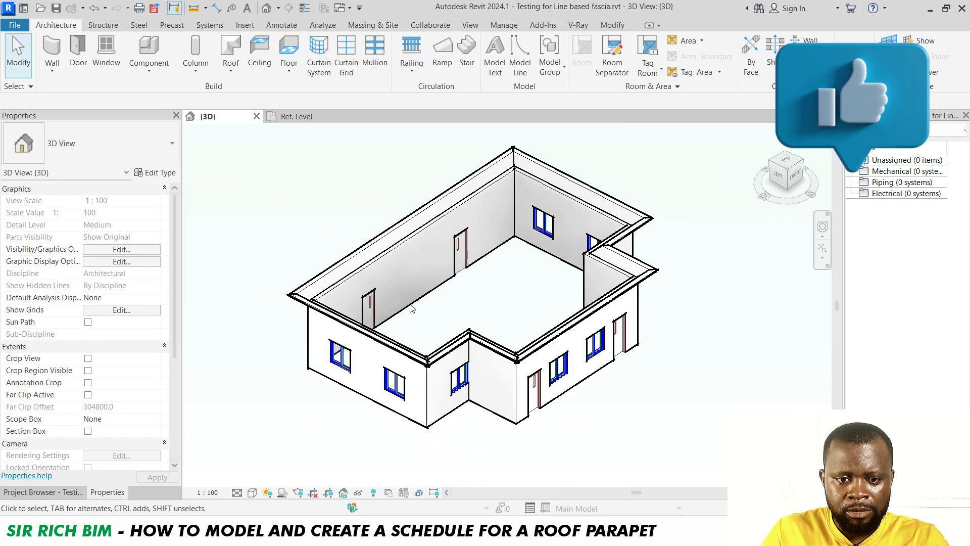
mouse_move(783, 179)
left_mouse_down()
mouse_move(781, 160)
mouse_move(610, 196)
mouse_move(561, 158)
mouse_move(657, 177)
left_mouse_up()
left_click_drag(811, 196, 499, 336)
scroll(499, 336, "up", 2)
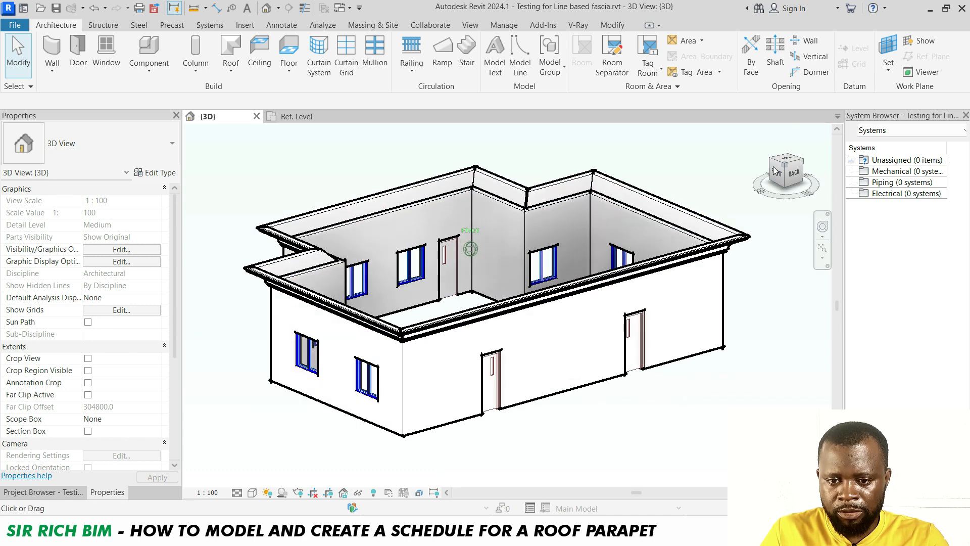
scroll(518, 346, "up", 2)
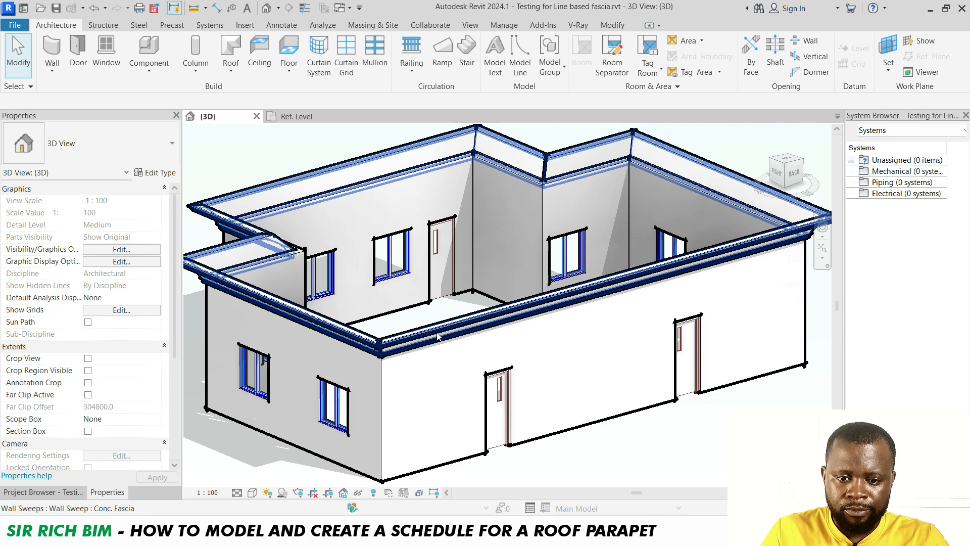
scroll(438, 331, "down", 1)
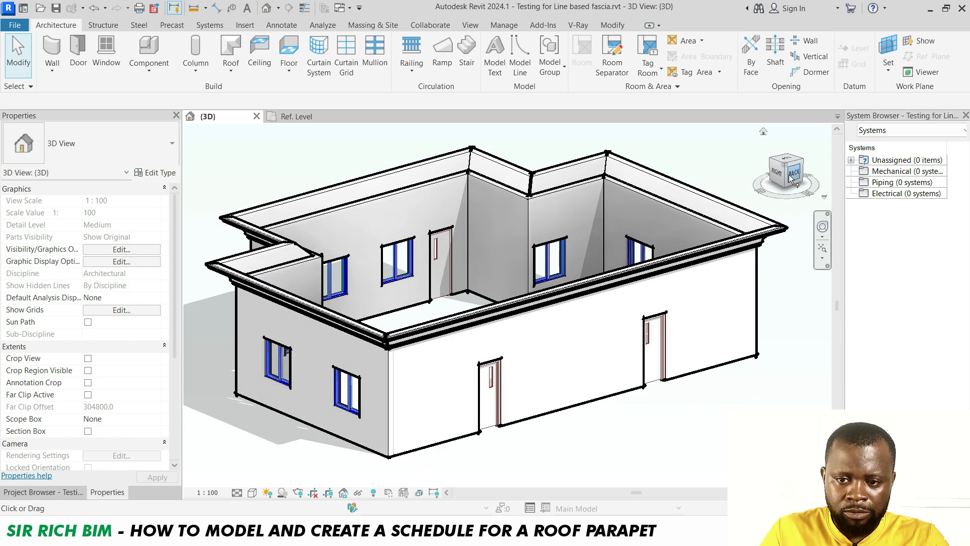
scroll(532, 211, "down", 1)
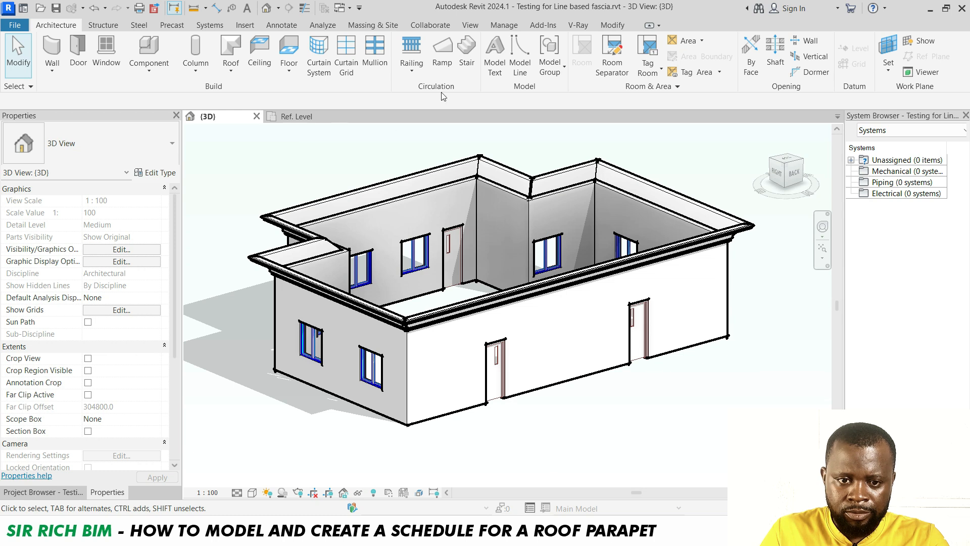
Start a new schedule and choose the Wall Sweeps category under Walls
left_click(470, 24)
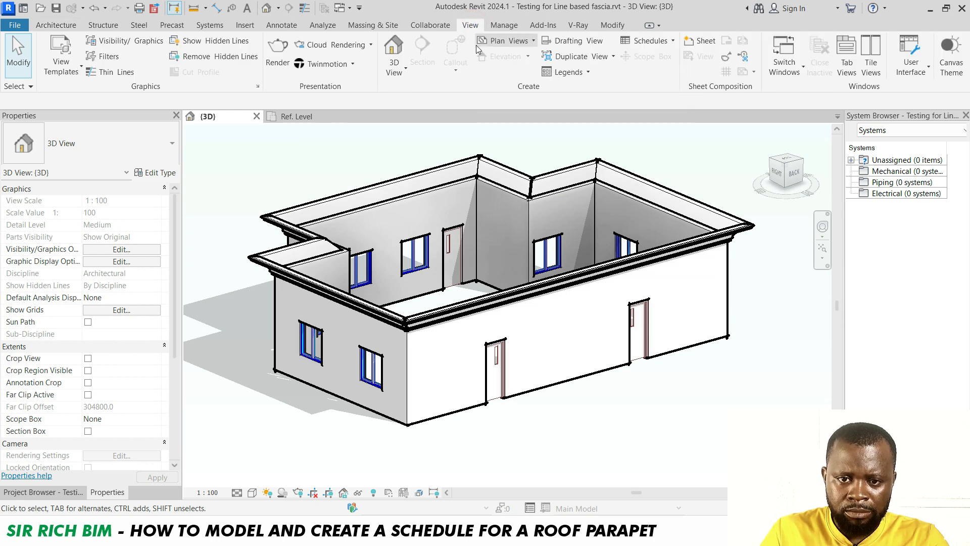
left_click(652, 41)
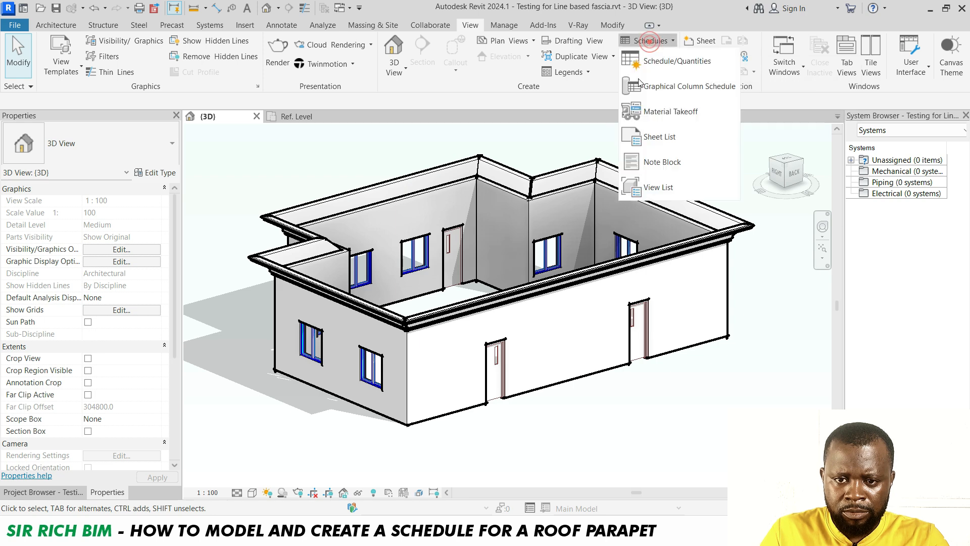
left_click(684, 60)
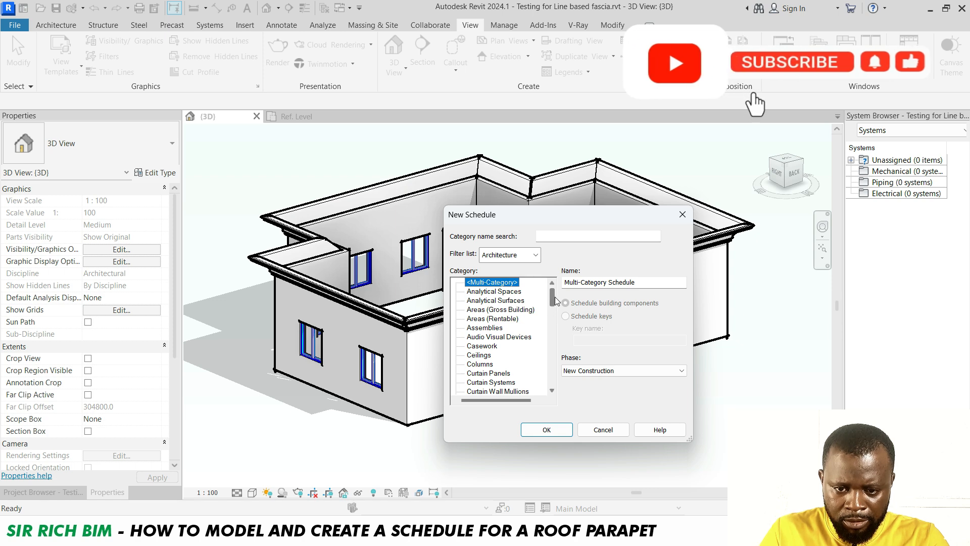
left_click_drag(553, 298, 553, 394)
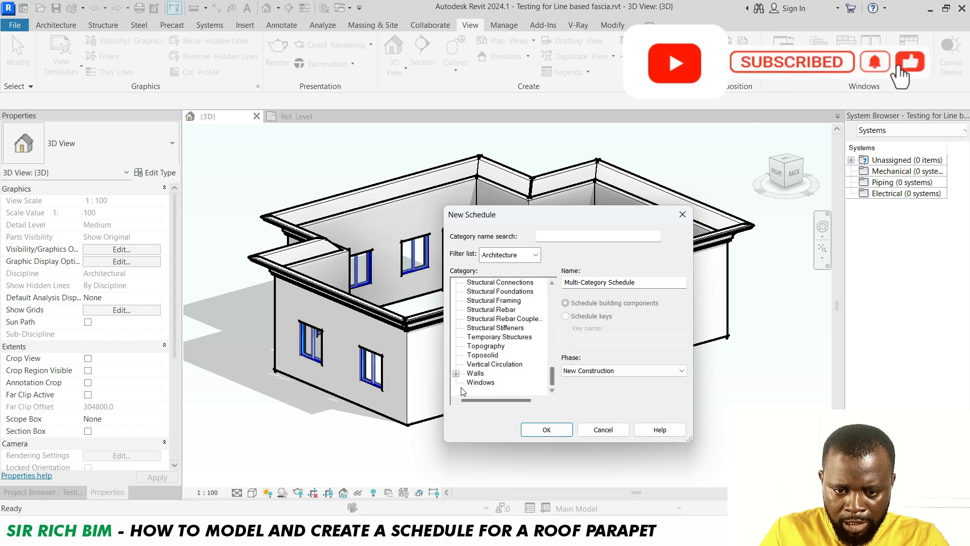
left_click(457, 374)
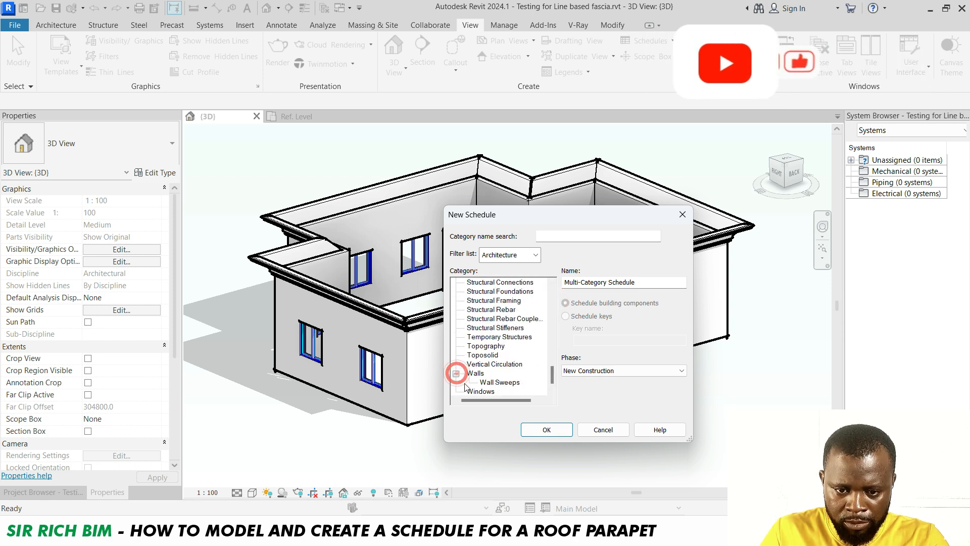
left_click(500, 373)
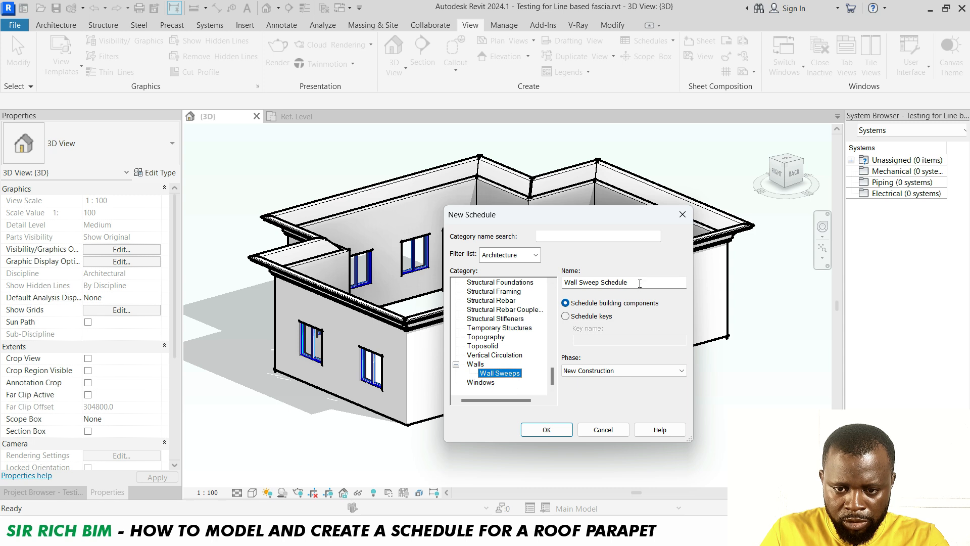
Name the schedule Concrete Fascia Schedule and create it
left_click_drag(639, 283, 559, 294)
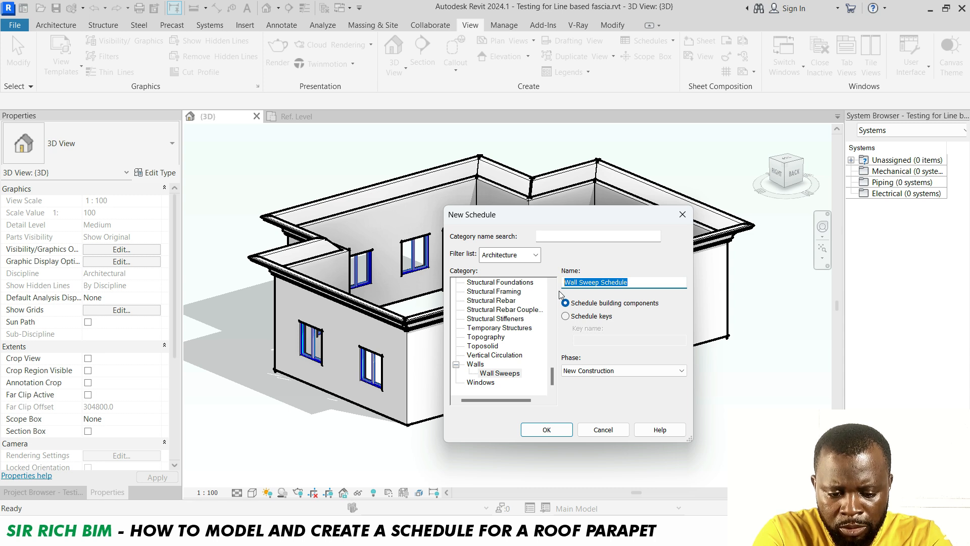
type("concre")
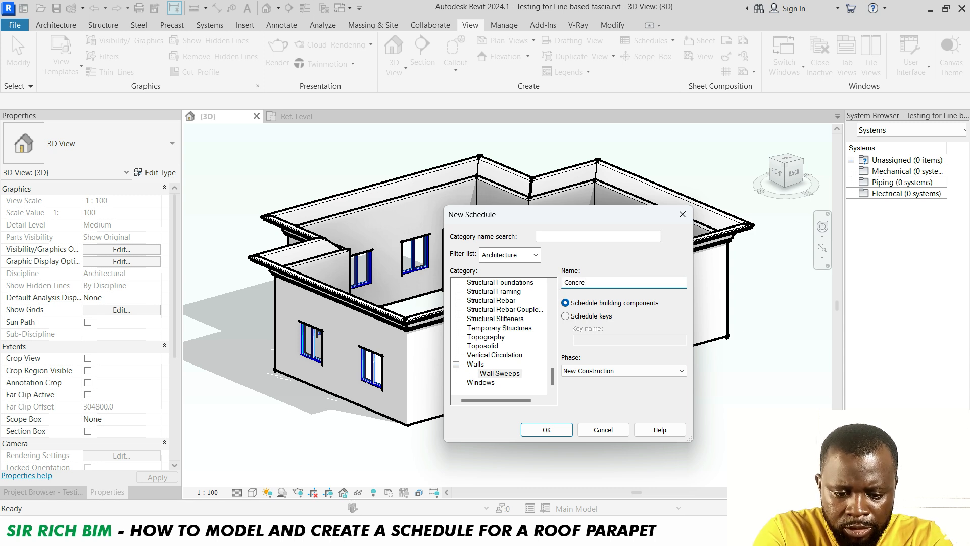
type("te Fascia Schedule")
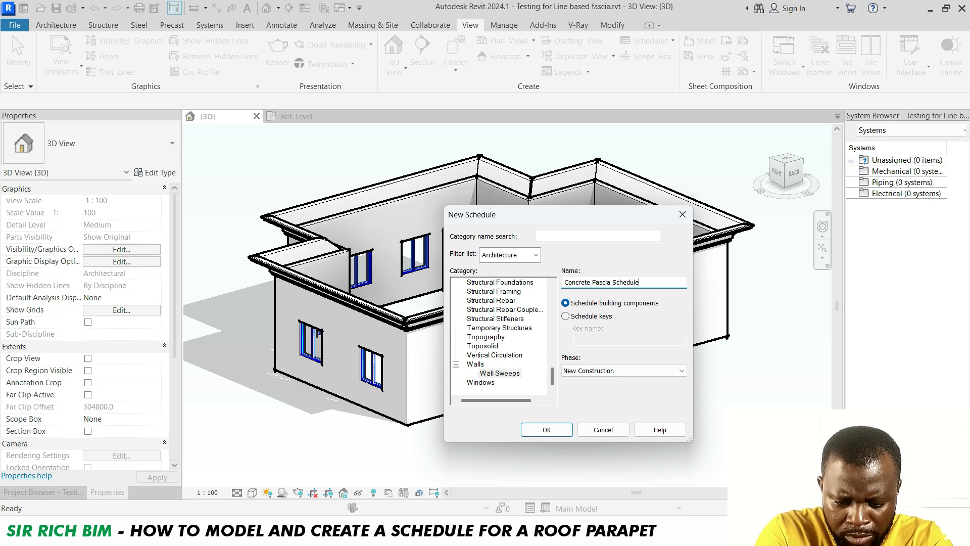
left_click(547, 430)
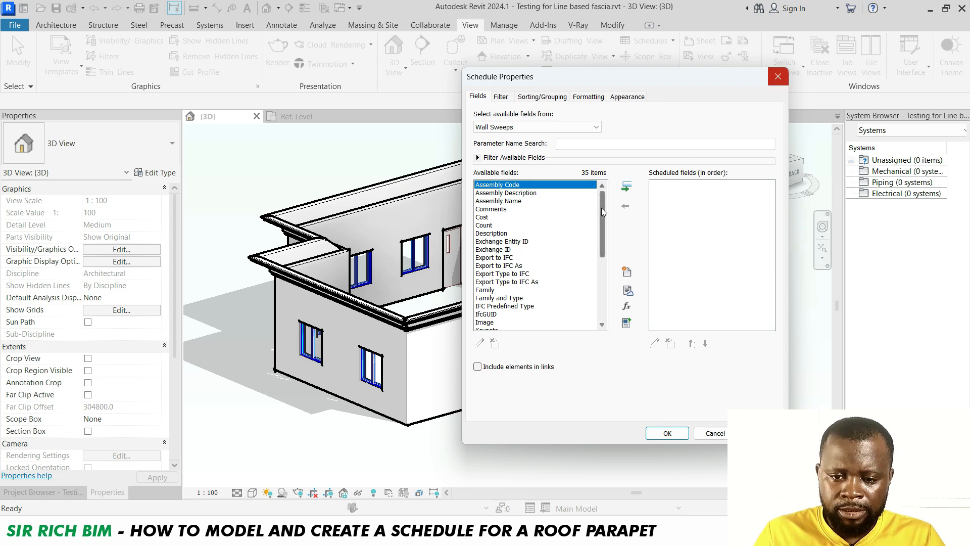
Add the Type and Material fields to the schedule's scheduled fields
left_click_drag(602, 218, 591, 195)
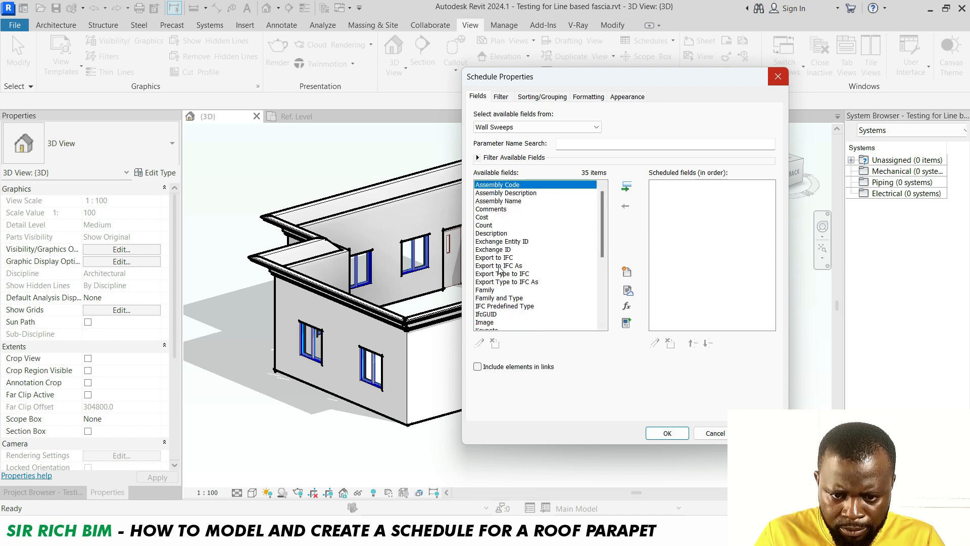
scroll(518, 230, "down", 2)
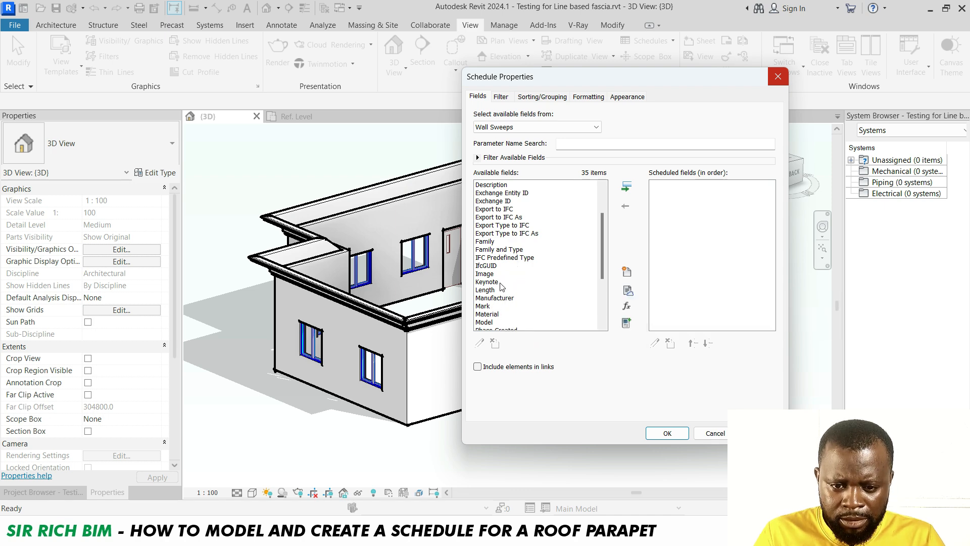
scroll(507, 298, "up", 1)
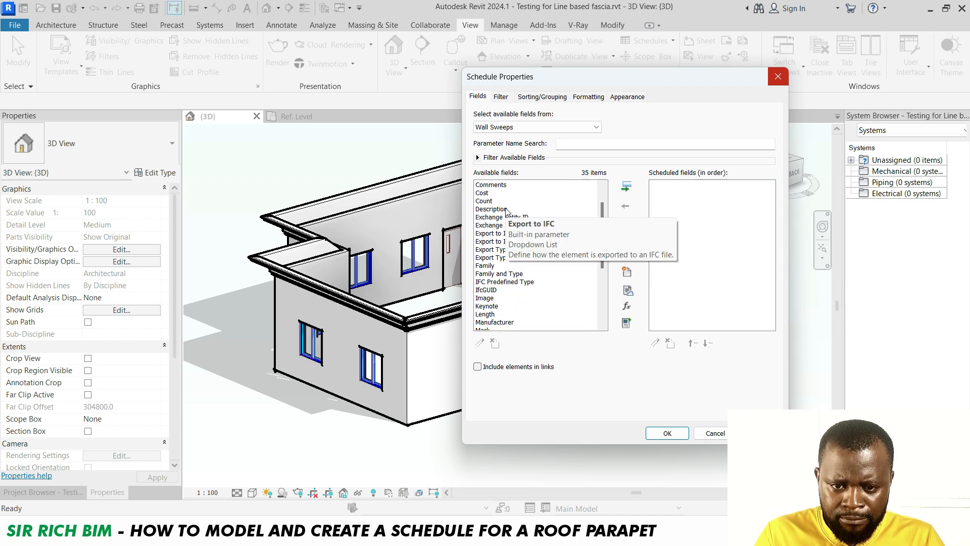
scroll(507, 306, "down", 2)
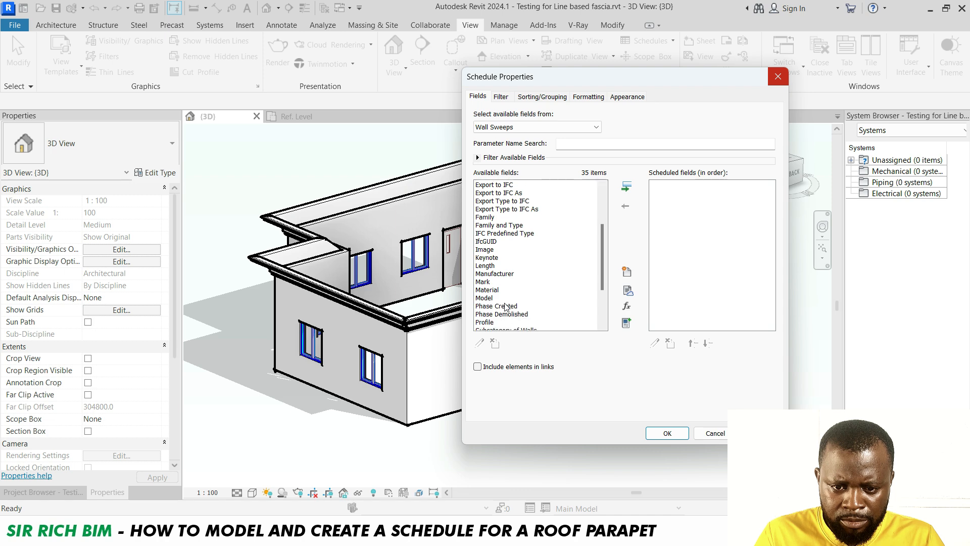
scroll(503, 287, "down", 3)
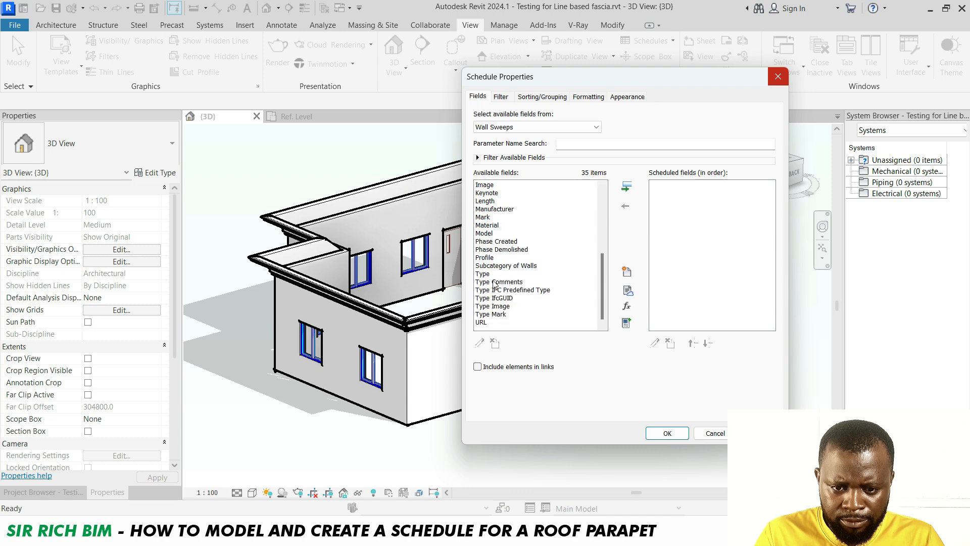
left_click(485, 273)
double_click(484, 273)
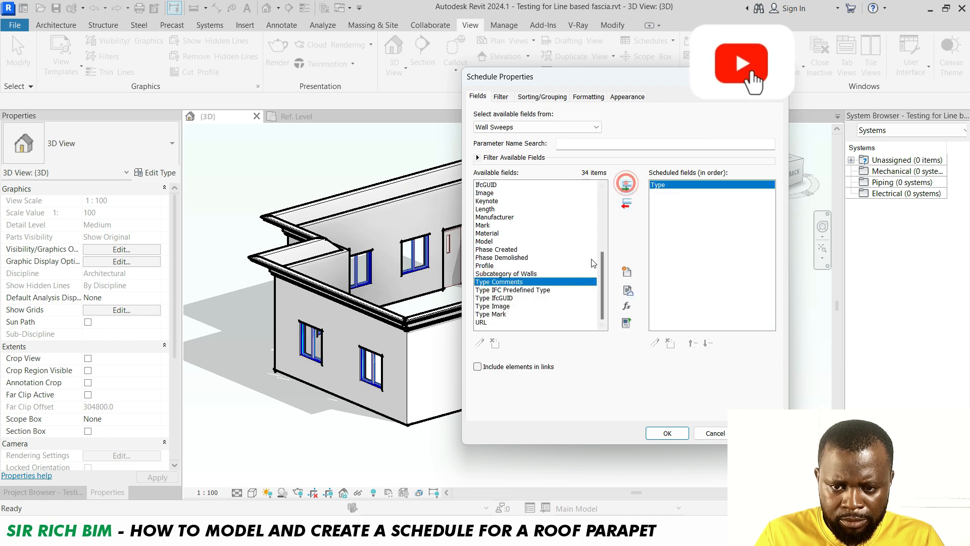
left_click(511, 233)
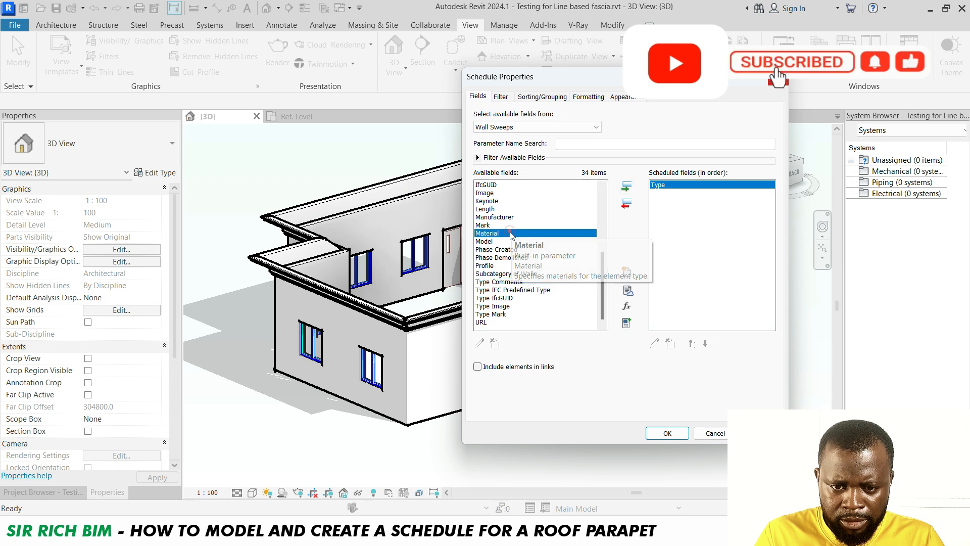
double_click(511, 233)
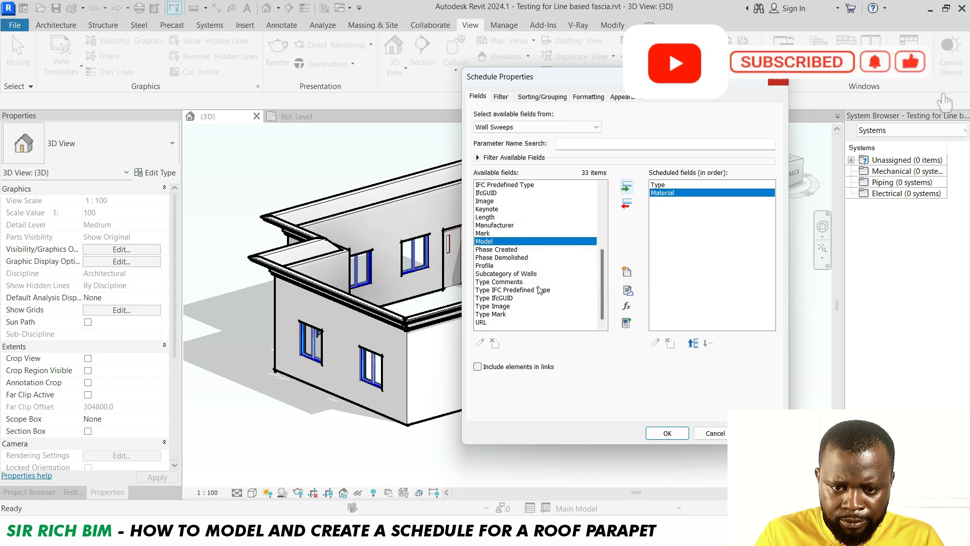
Add the Length field to the schedule and confirm the schedule properties
scroll(525, 233, "up", 4)
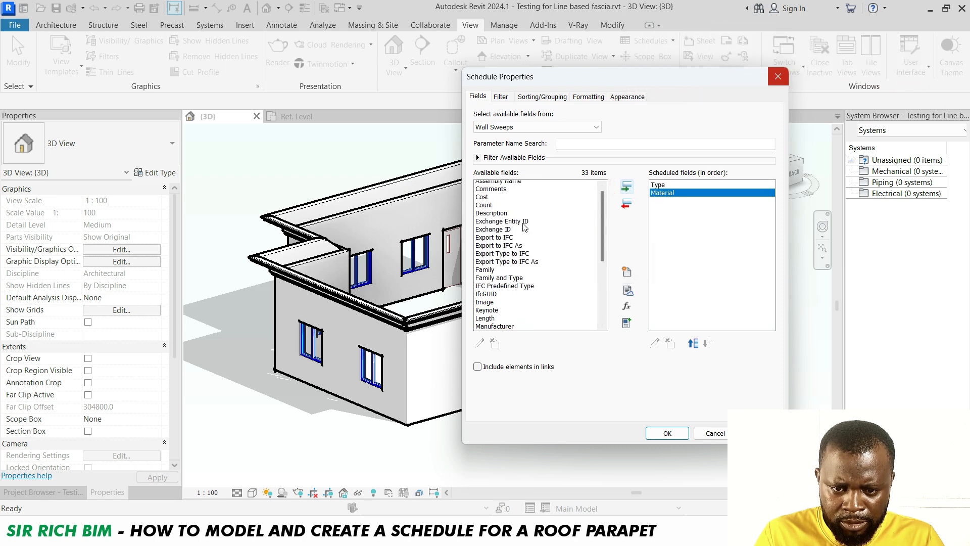
scroll(526, 229, "up", 1)
scroll(511, 240, "down", 4)
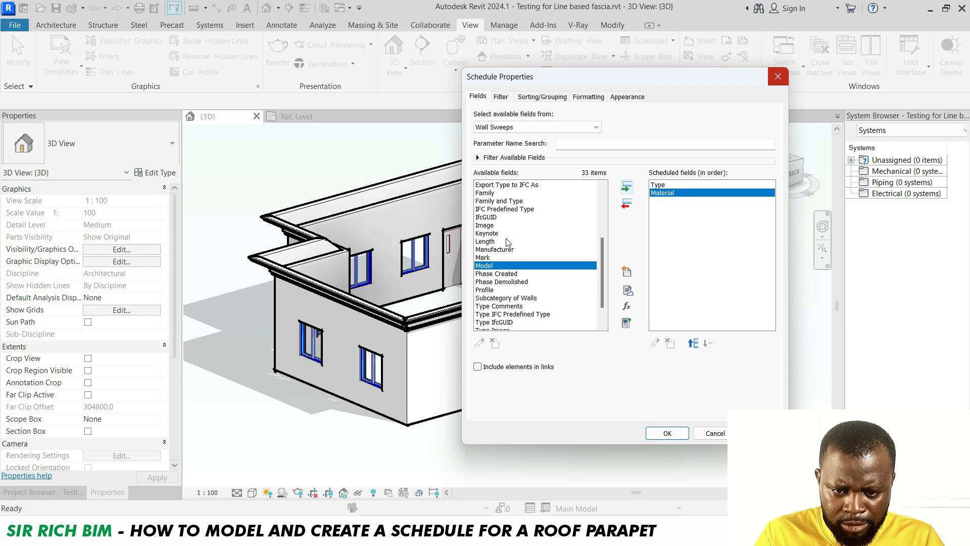
left_click(506, 242)
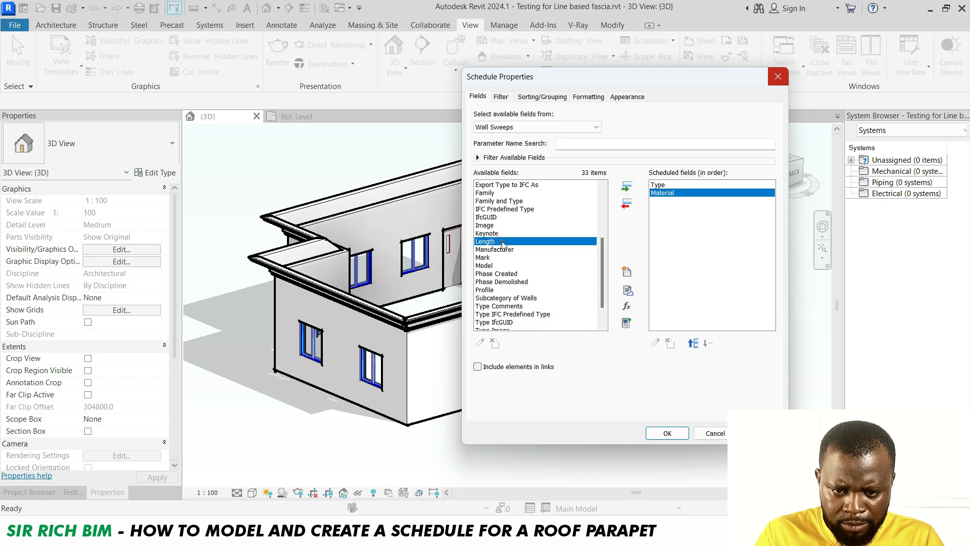
left_click(627, 189)
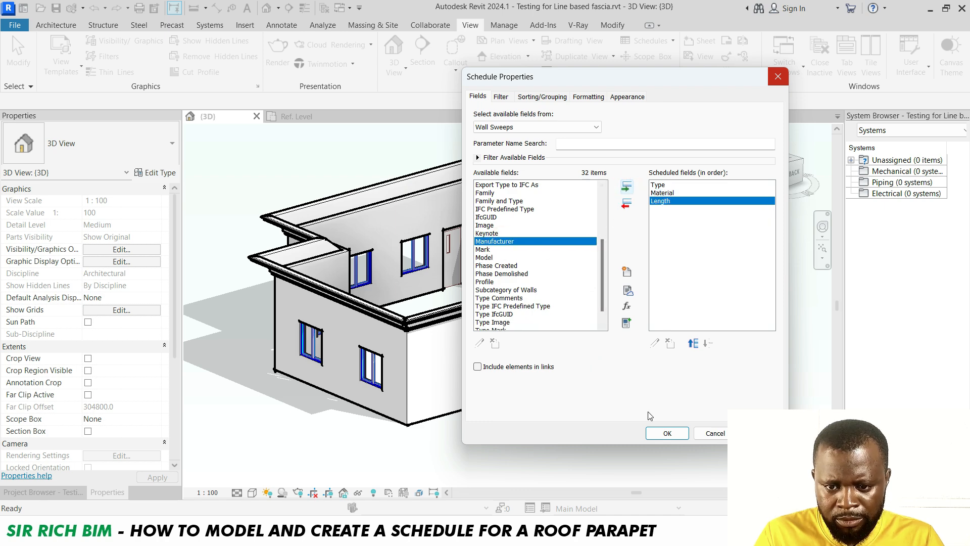
left_click(666, 433)
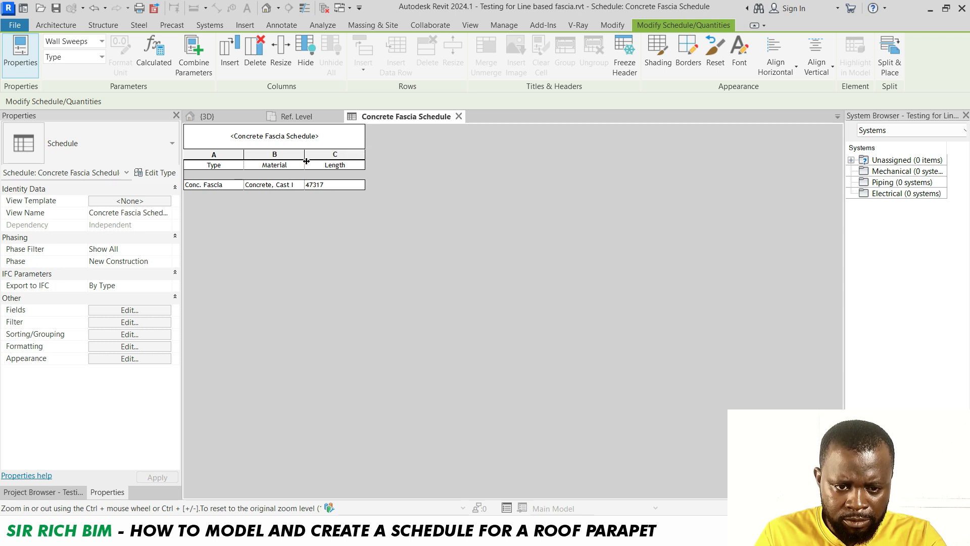
Widen the schedule's Material column
left_click_drag(306, 160, 348, 161)
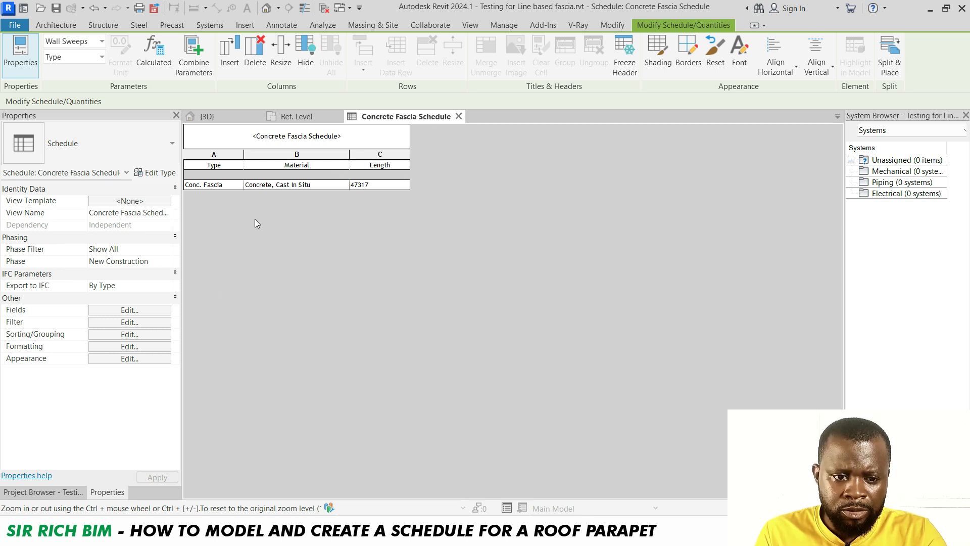
left_click(130, 310)
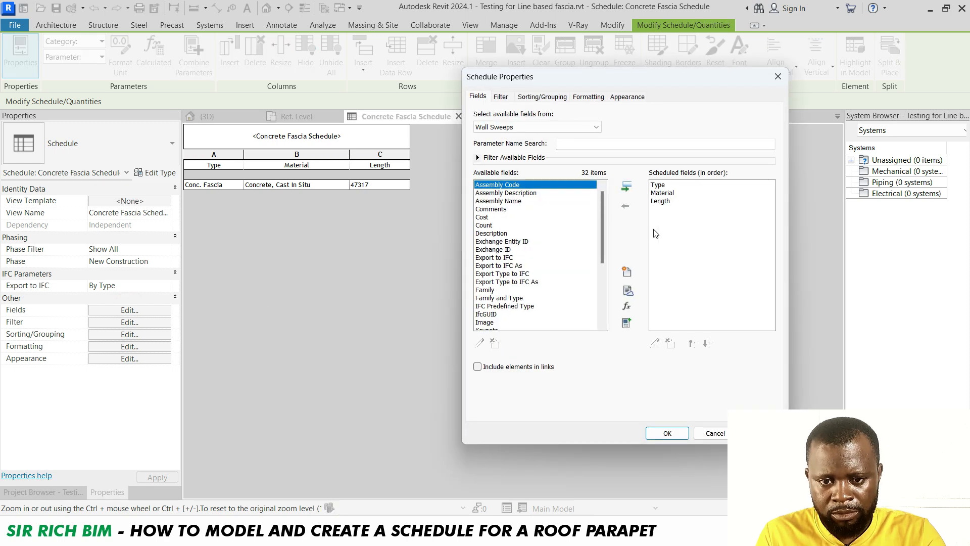
left_click(627, 273)
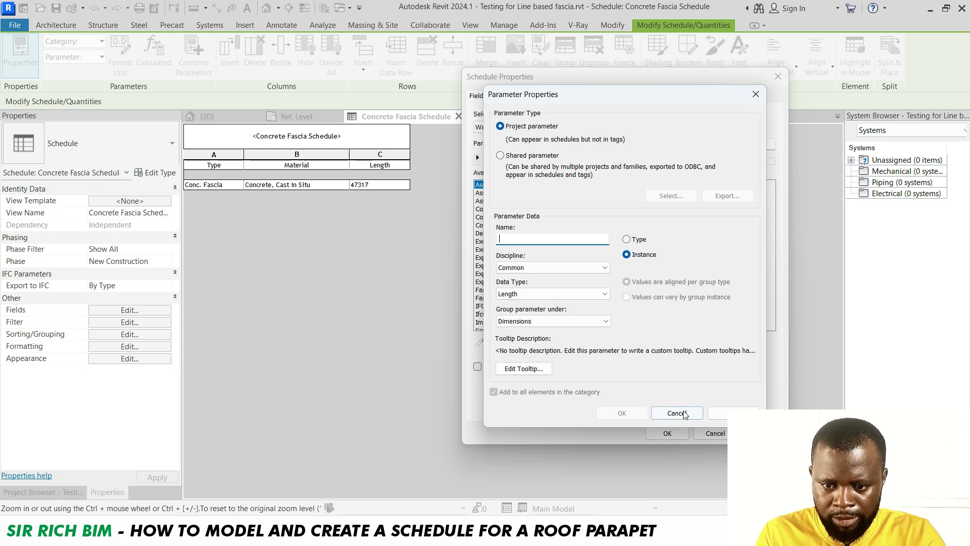
left_click(755, 95)
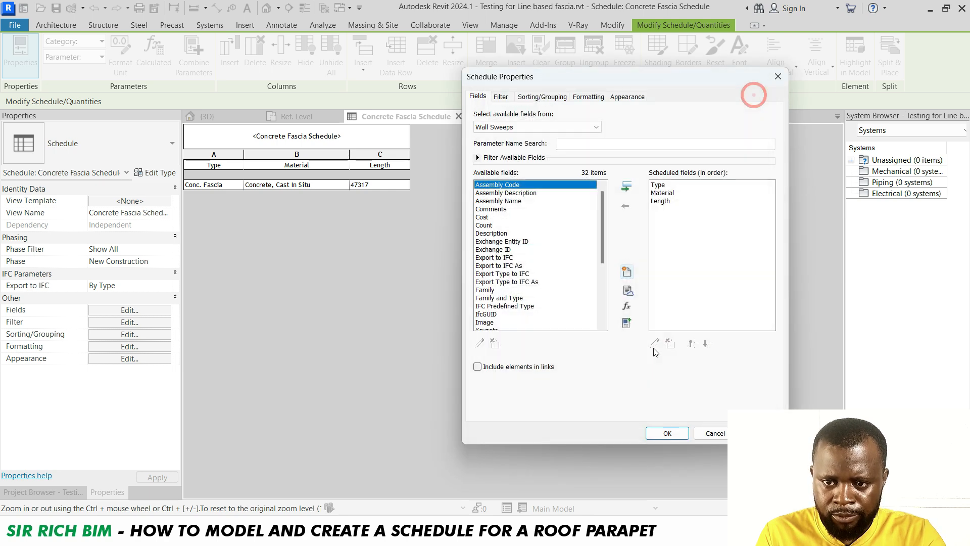
left_click(667, 434)
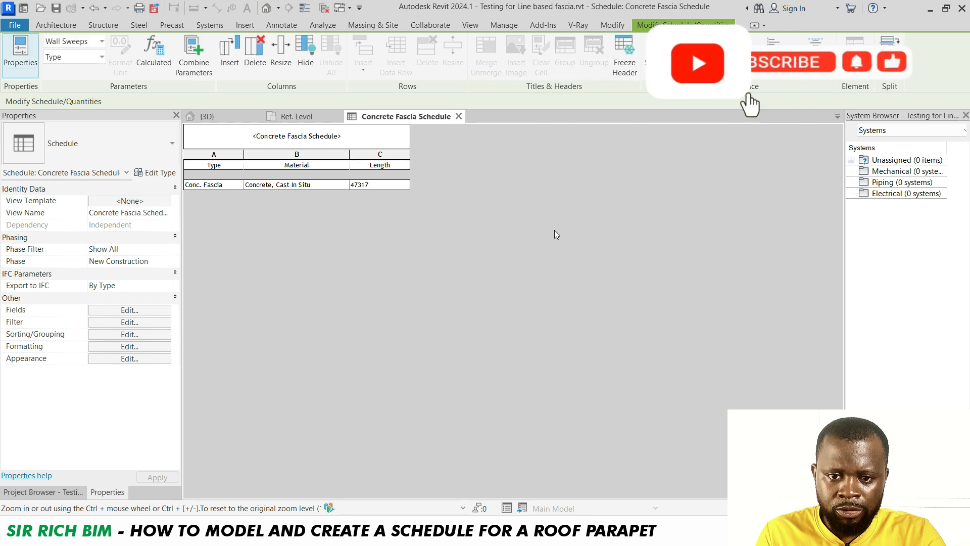